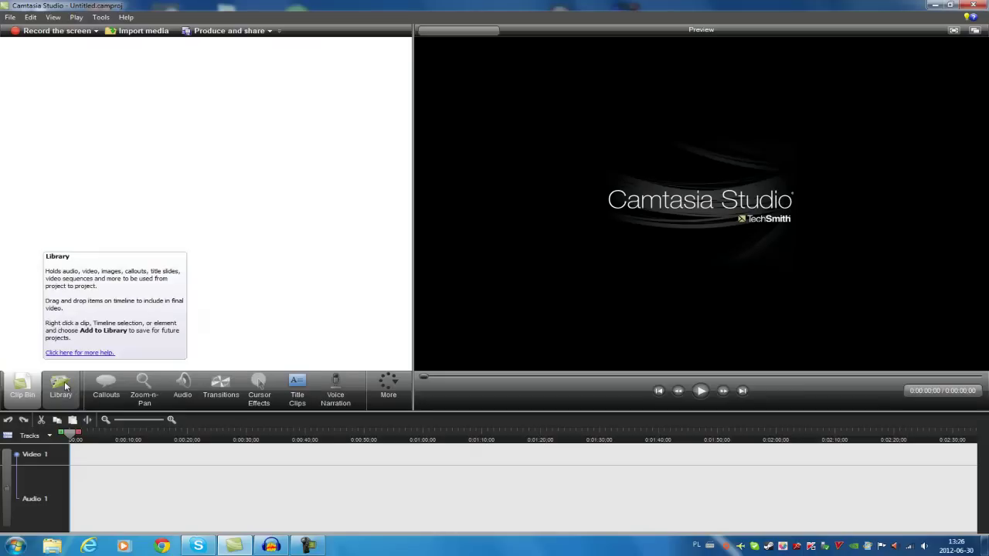
# Open the media library and look over its list of folders
pyautogui.click(65, 386)
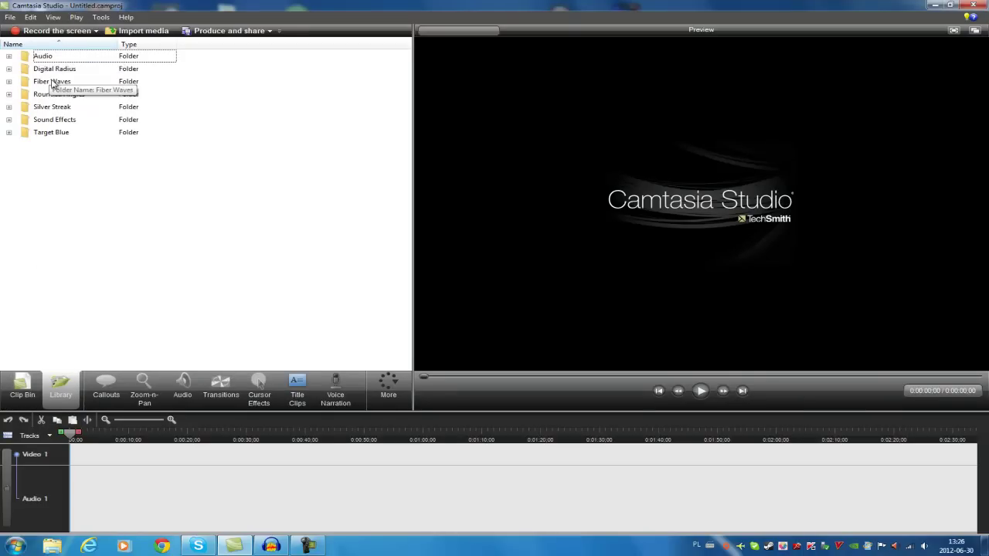
pyautogui.click(68, 135)
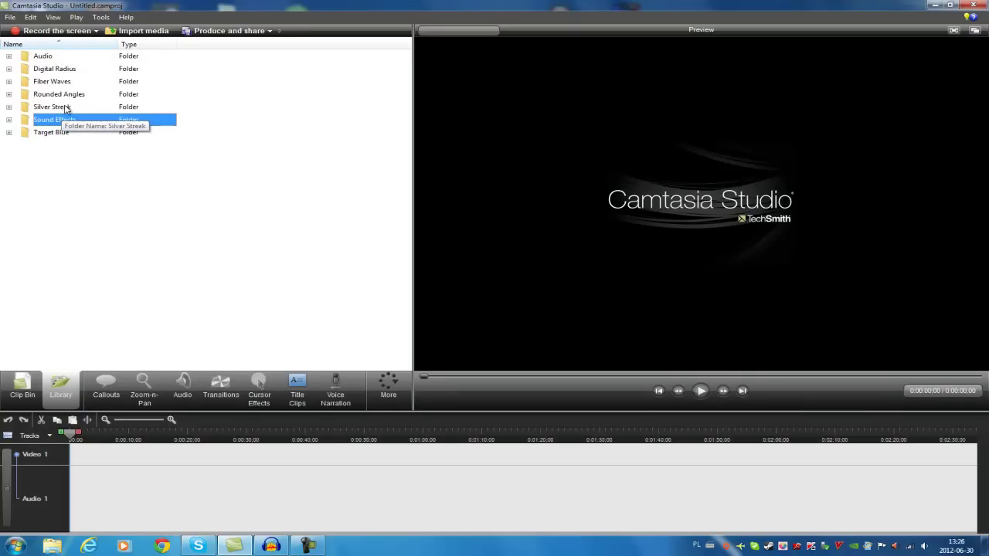
pyautogui.click(42, 58)
pyautogui.moveTo(207, 203); pyautogui.dragTo(42, 56)
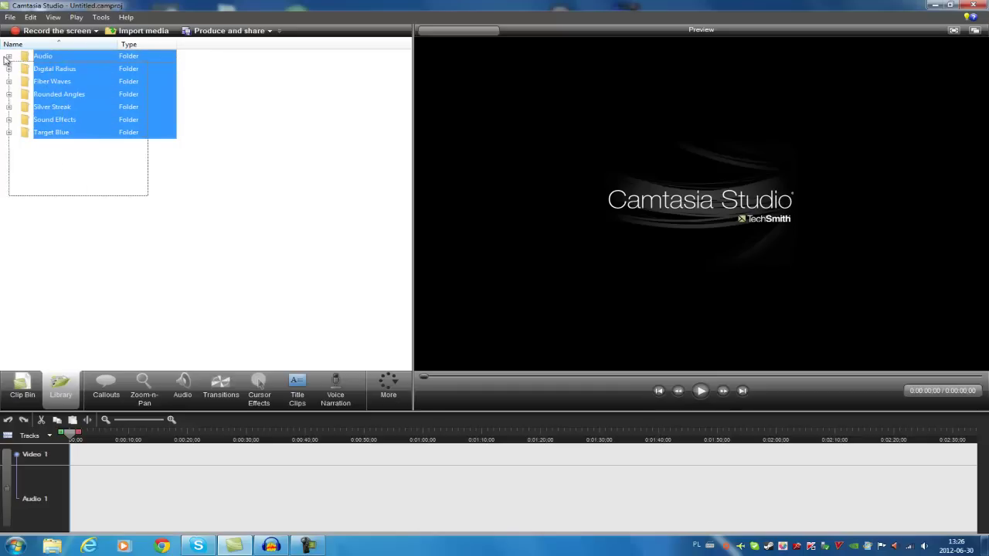
pyautogui.hotkey('alt', 'e')
pyautogui.press('Escape')
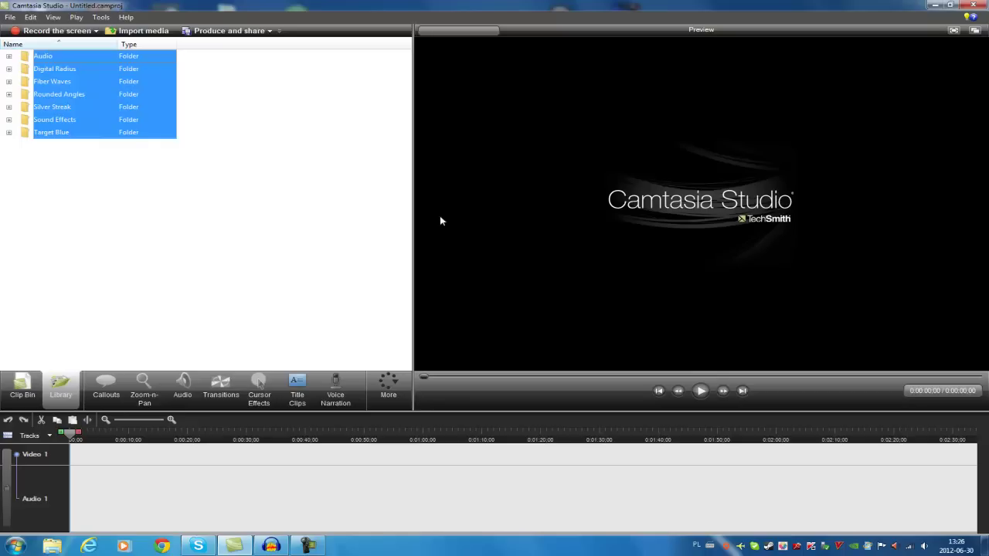
pyautogui.moveTo(225, 78); pyautogui.dragTo(1, 23)
pyautogui.click(291, 274)
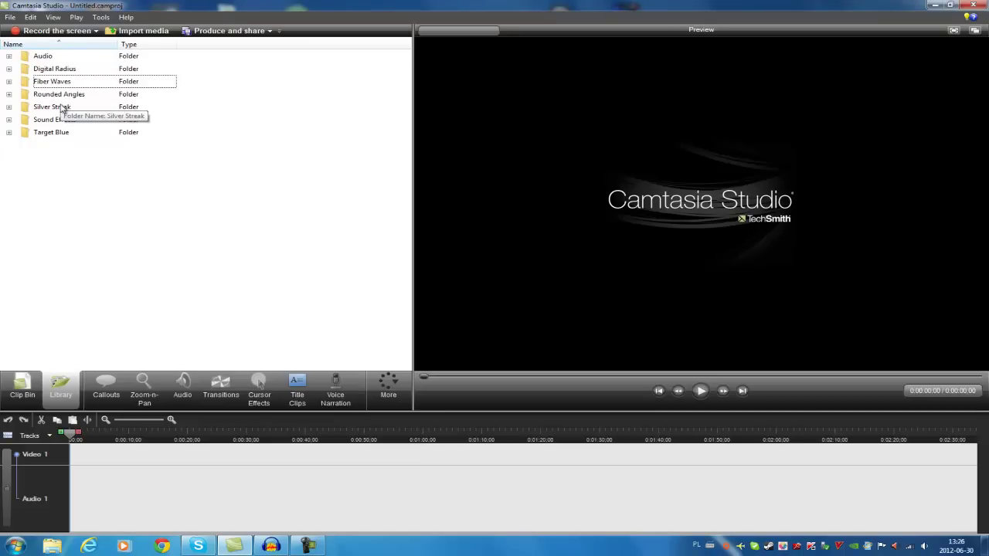
# Expand the Digital Radius, Fiber Waves, Rounded Angles and Silver Streak folders to see their contents
pyautogui.doubleClick(48, 70)
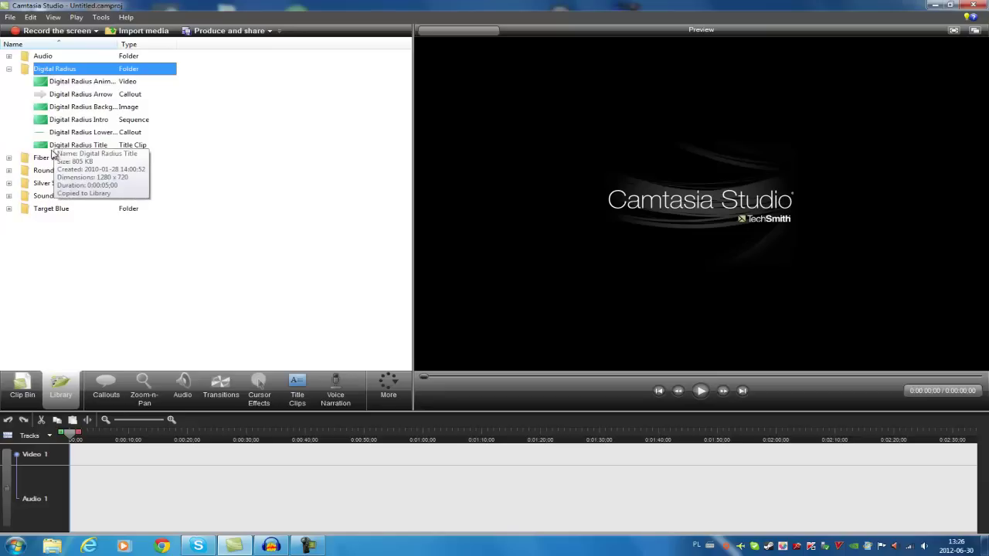
pyautogui.doubleClick(50, 158)
pyautogui.doubleClick(51, 247)
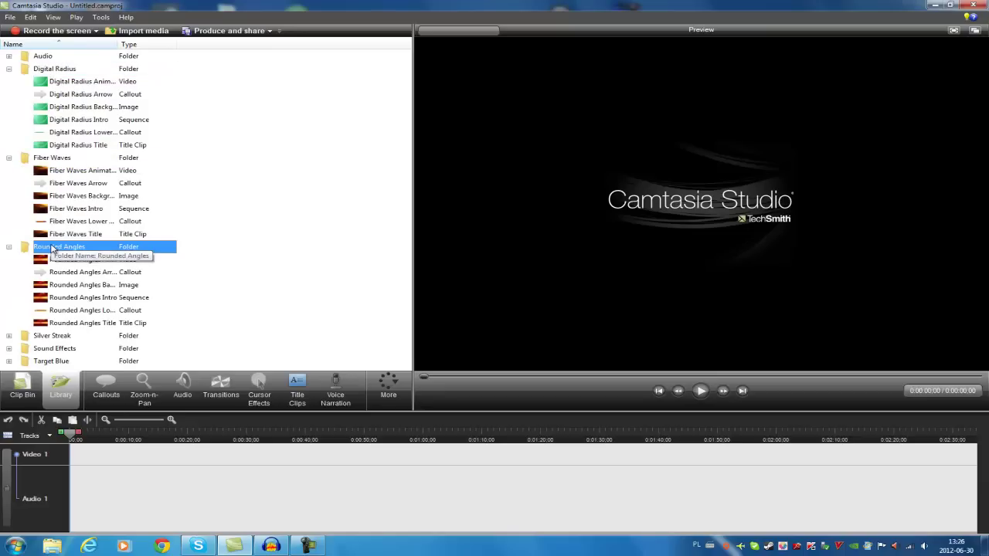
pyautogui.doubleClick(53, 337)
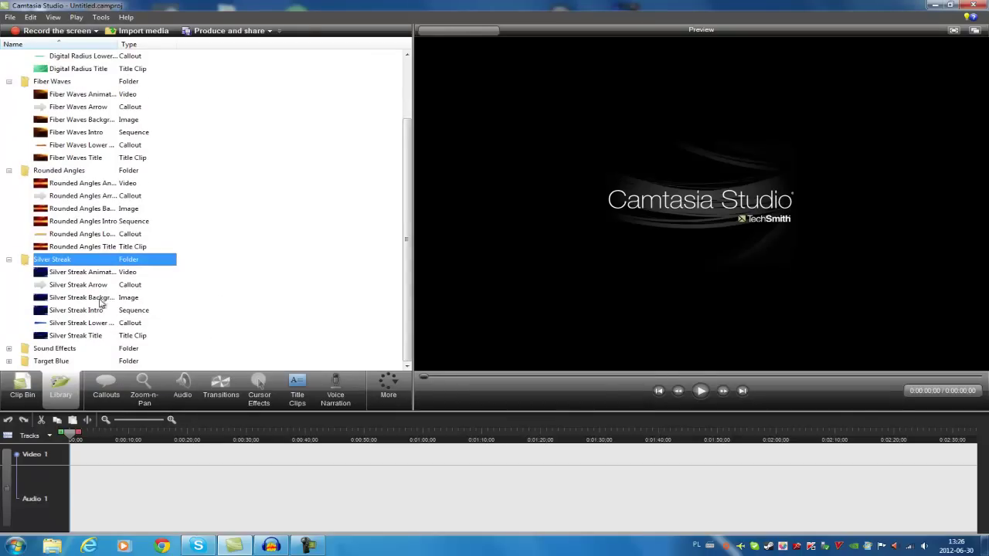
pyautogui.scroll(1, 72, 312)
pyautogui.scroll(1, 72, 312)
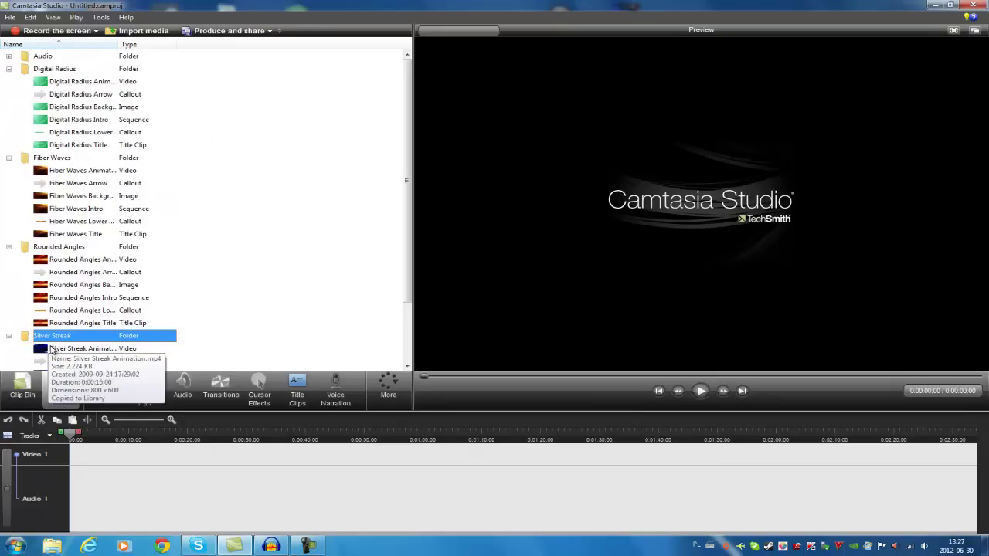
# Preview the Fiber Waves animation, background, intro, lower third and title from the library
pyautogui.click(43, 173)
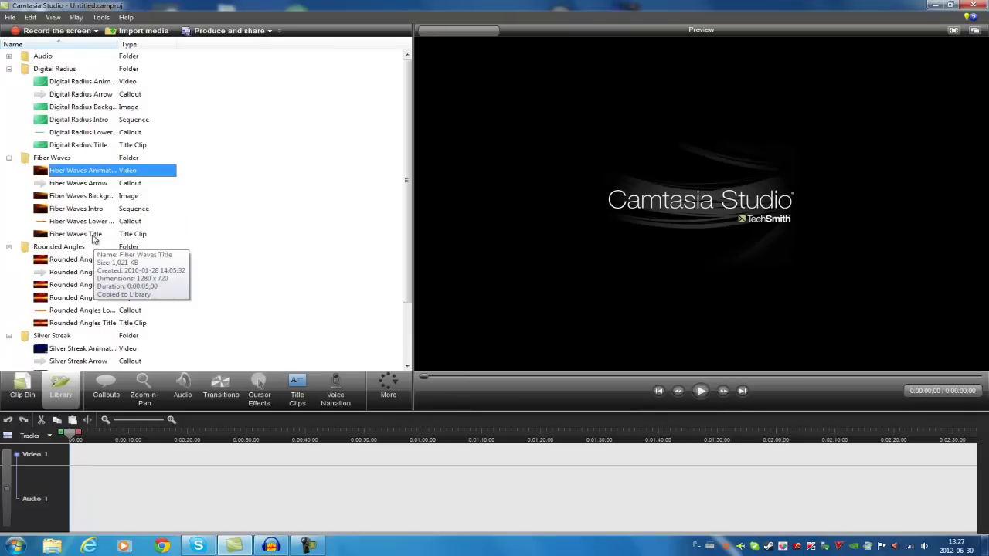
pyautogui.doubleClick(93, 172)
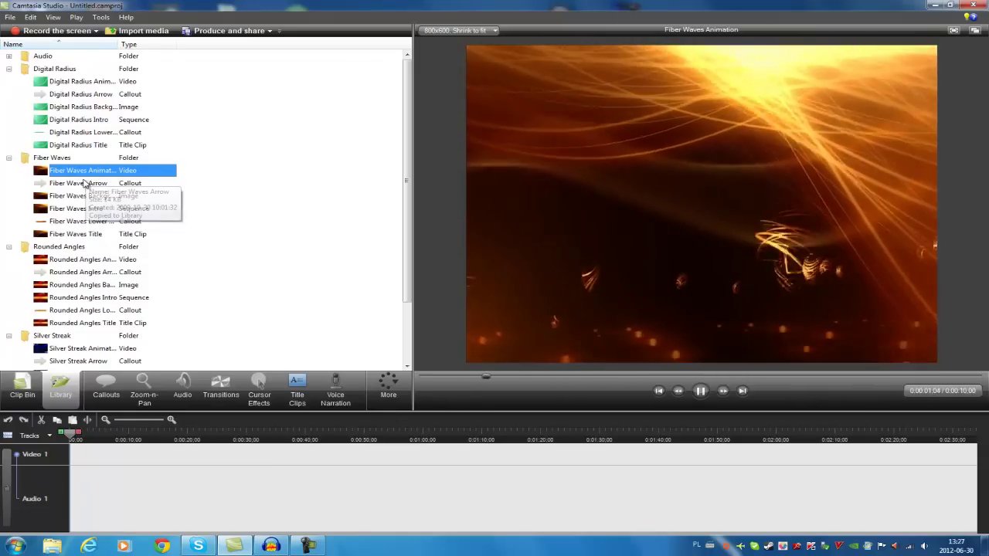
pyautogui.click(77, 197)
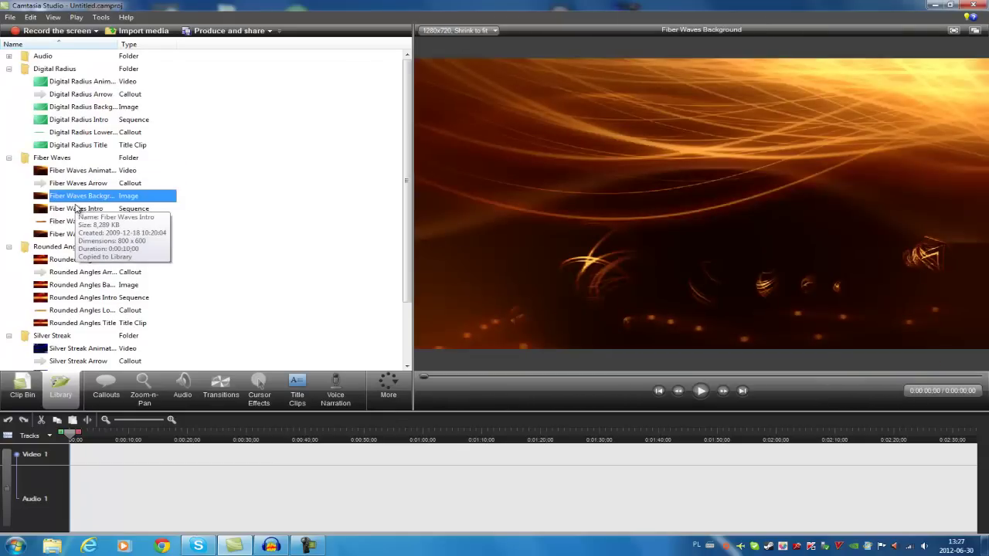
pyautogui.doubleClick(77, 209)
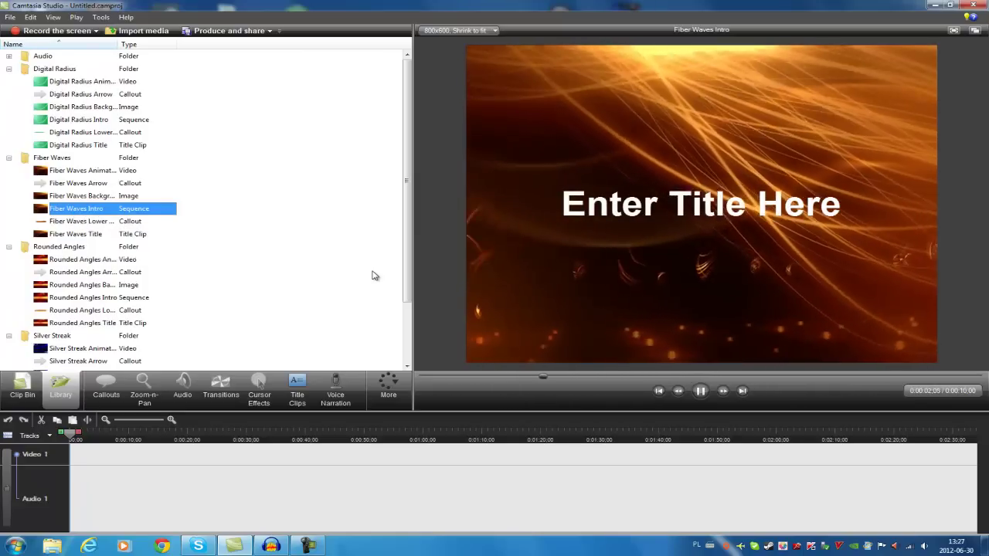
pyautogui.click(701, 391)
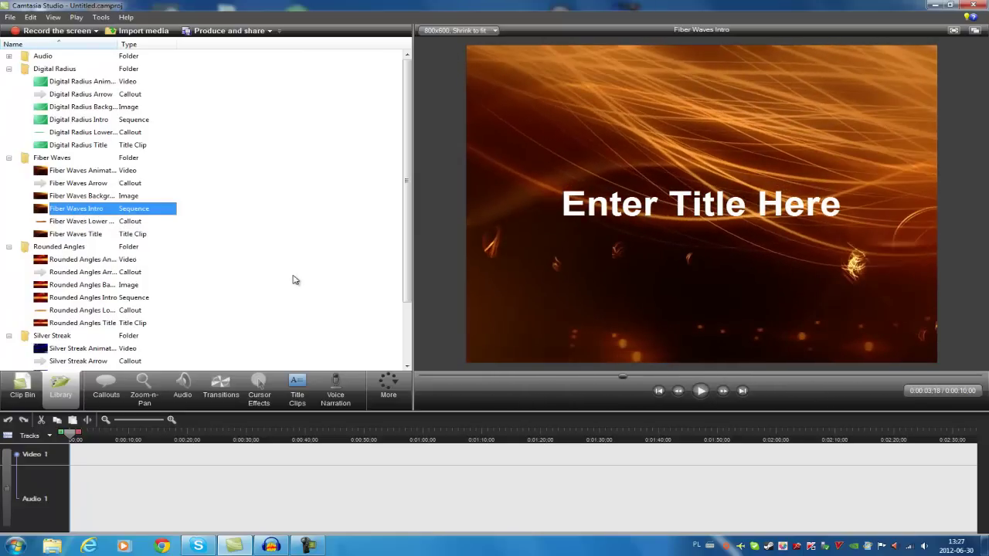
pyautogui.doubleClick(101, 222)
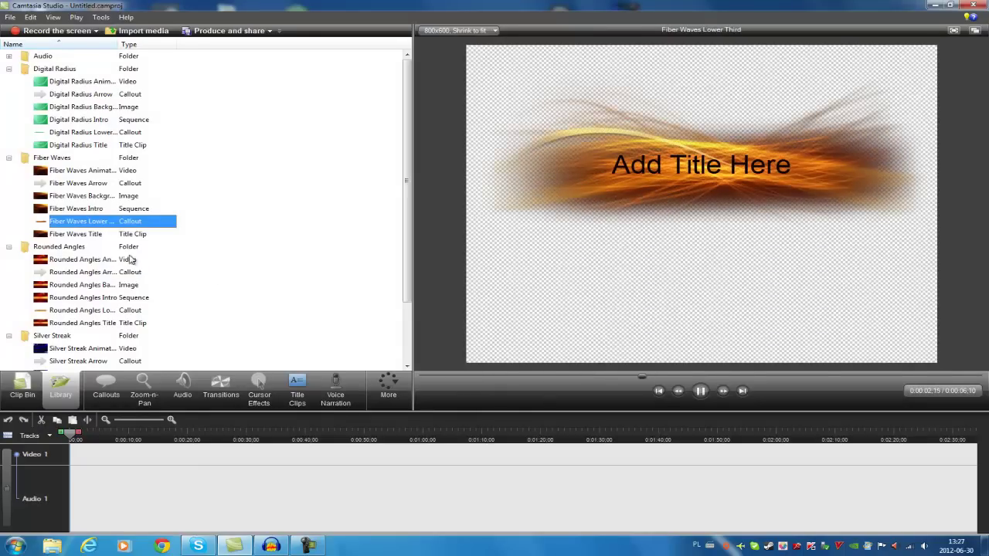
pyautogui.doubleClick(74, 235)
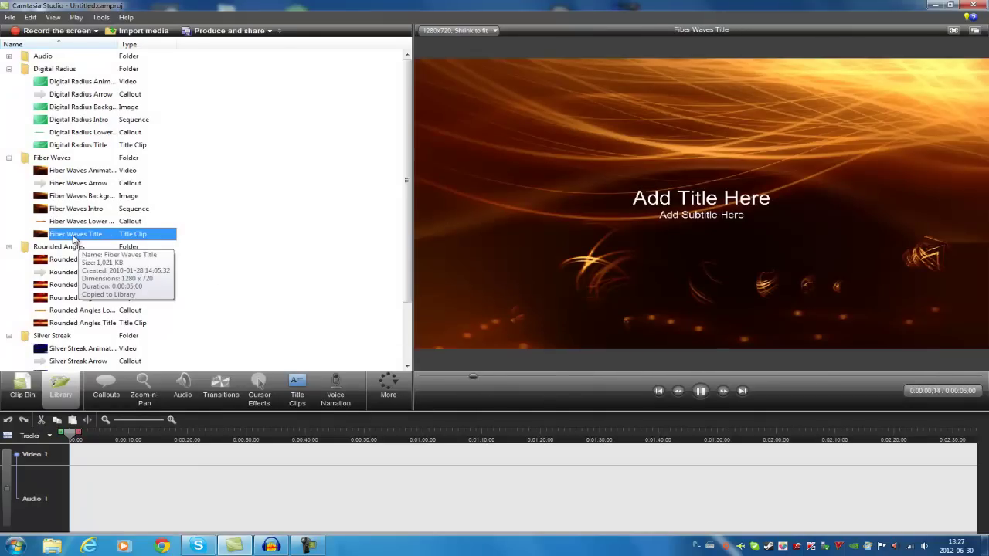
pyautogui.doubleClick(82, 196)
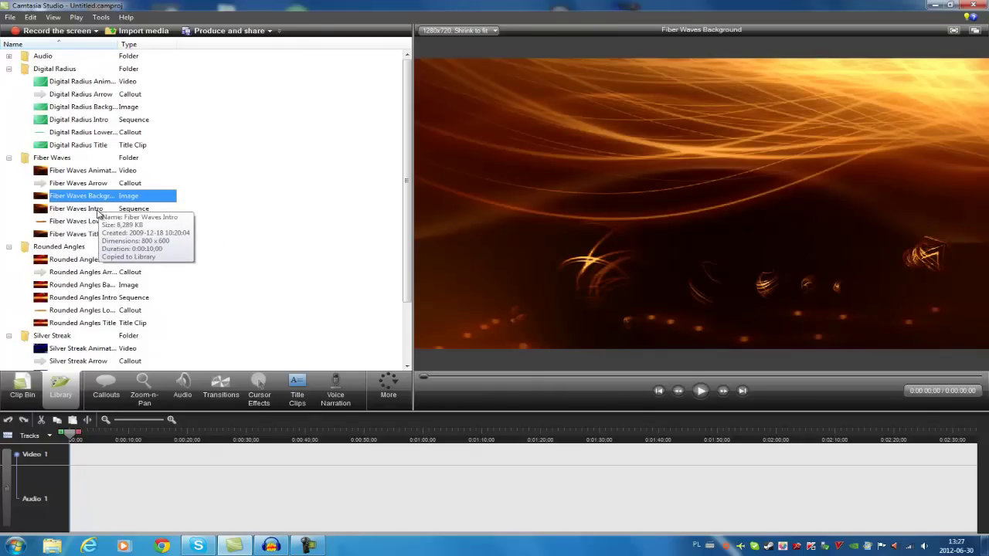
pyautogui.click(77, 209)
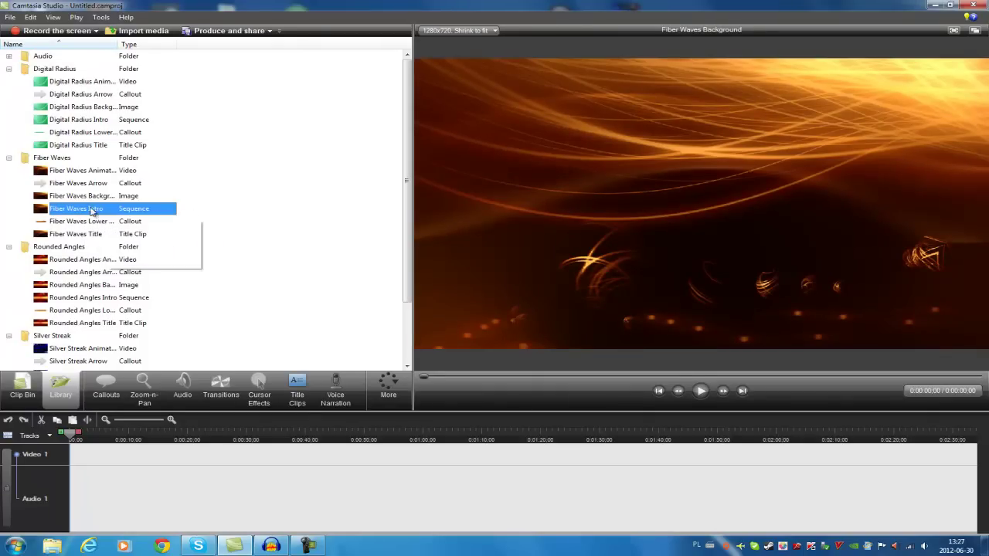
# Place the Fiber Waves Animation video at the start of the Video 1 track
pyautogui.click(105, 171)
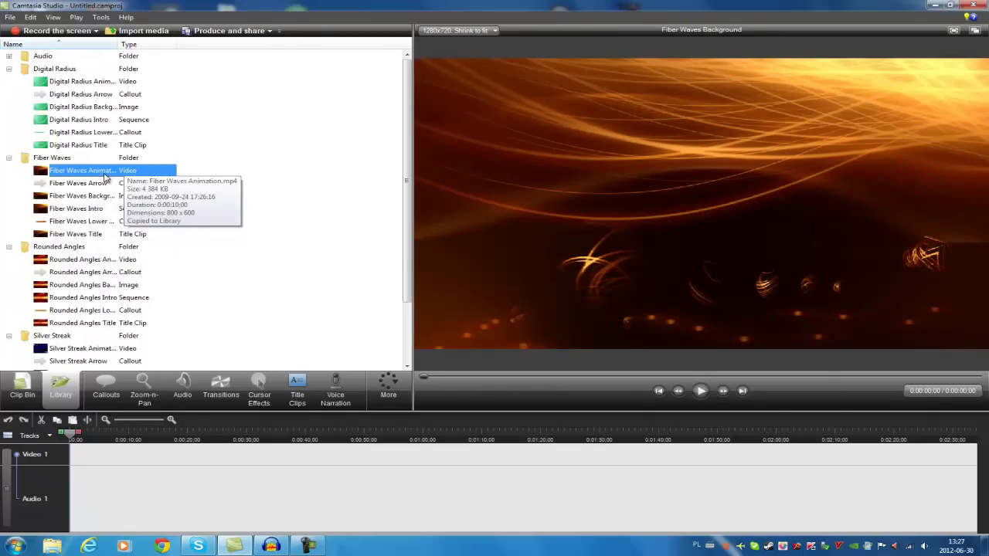
pyautogui.click(100, 173)
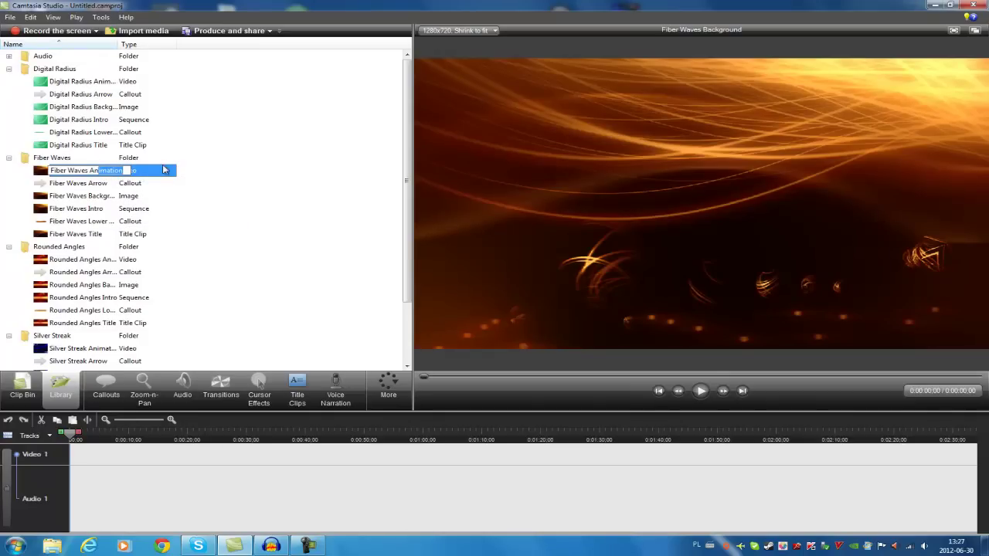
pyautogui.click(154, 173)
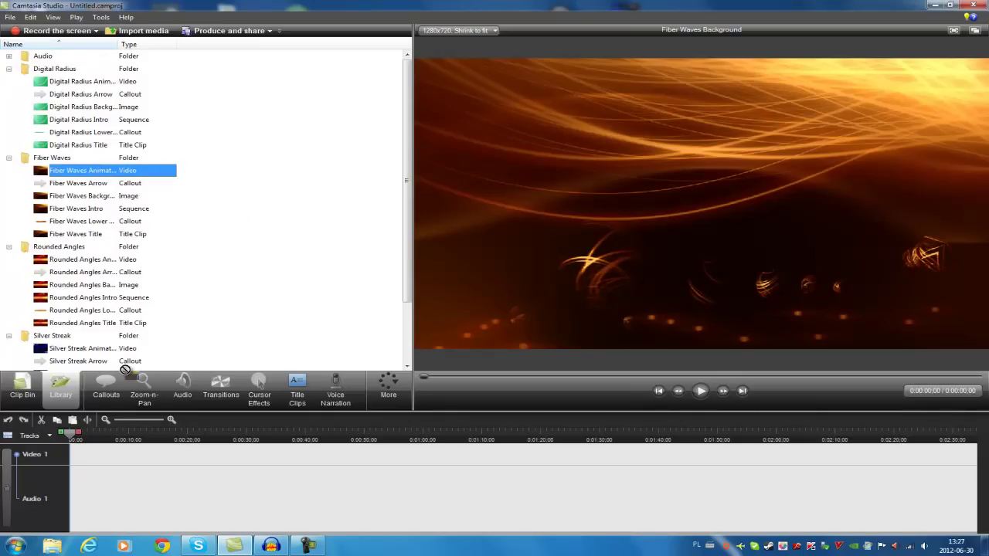
pyautogui.moveTo(105, 437)
pyautogui.mouseDown()
pyautogui.moveTo(85, 461)
pyautogui.moveTo(54, 457)
pyautogui.mouseUp()
# Set the project's editing dimensions to the 1280 x 720 YouTube & HD preset
pyautogui.click(517, 284)
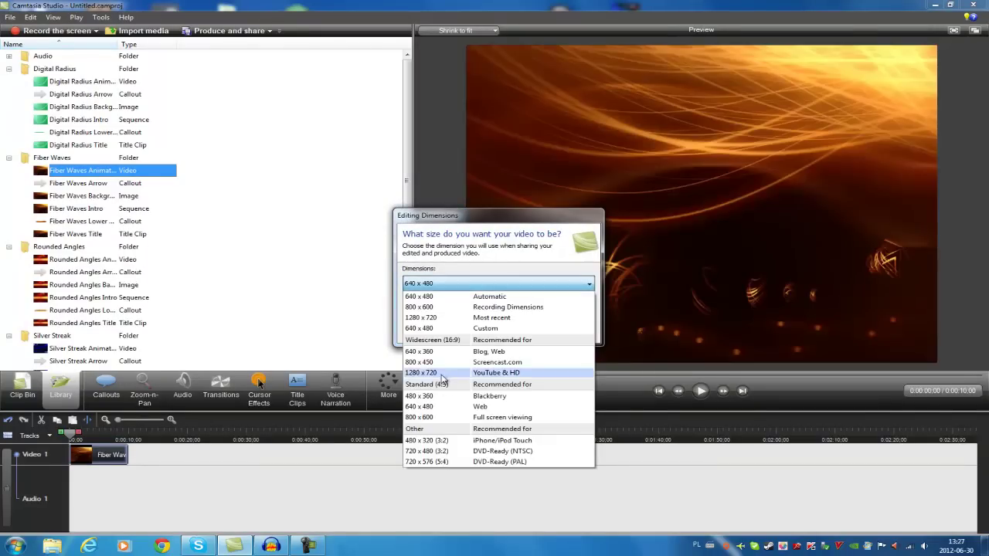
pyautogui.click(432, 373)
pyautogui.click(519, 333)
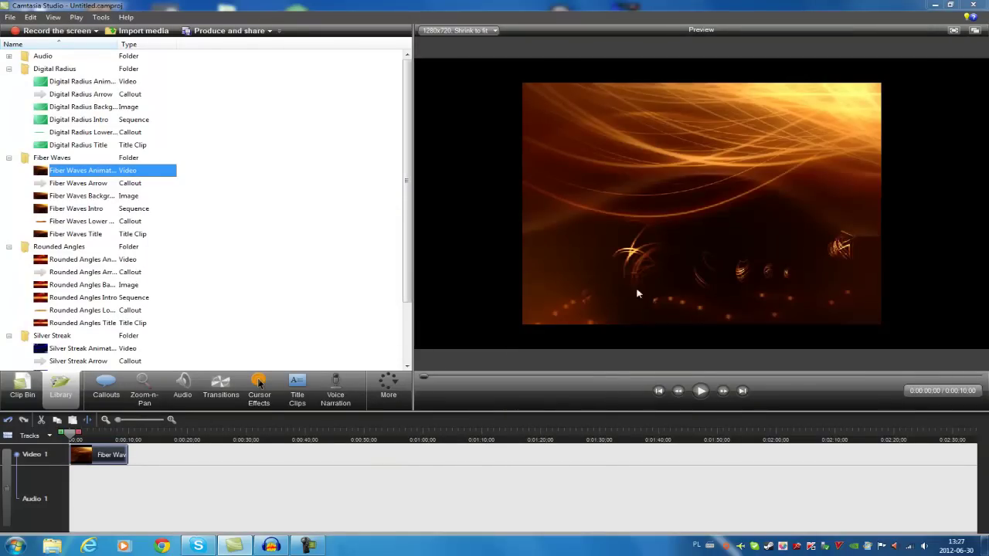
# Add a Zoom-n-Pan keyframe at the clip's start, scaled to 160% so the animation fills the frame width
pyautogui.click(144, 393)
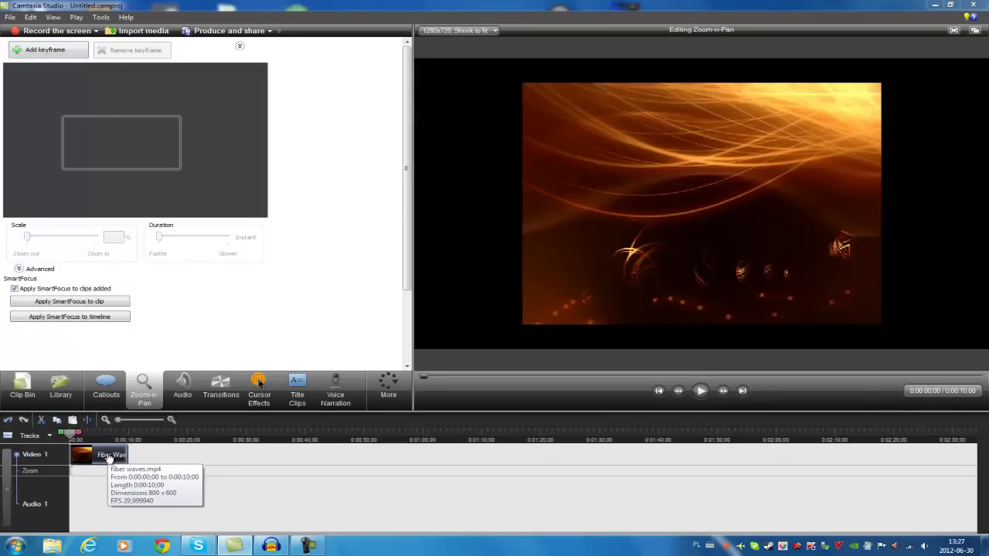
pyautogui.rightClick(575, 143)
pyautogui.click(502, 185)
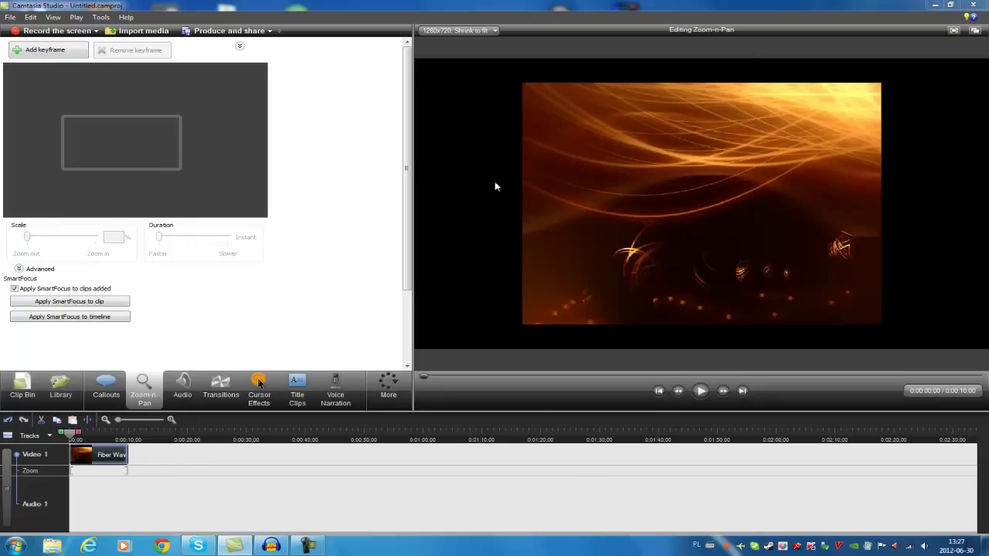
pyautogui.click(22, 386)
pyautogui.click(153, 386)
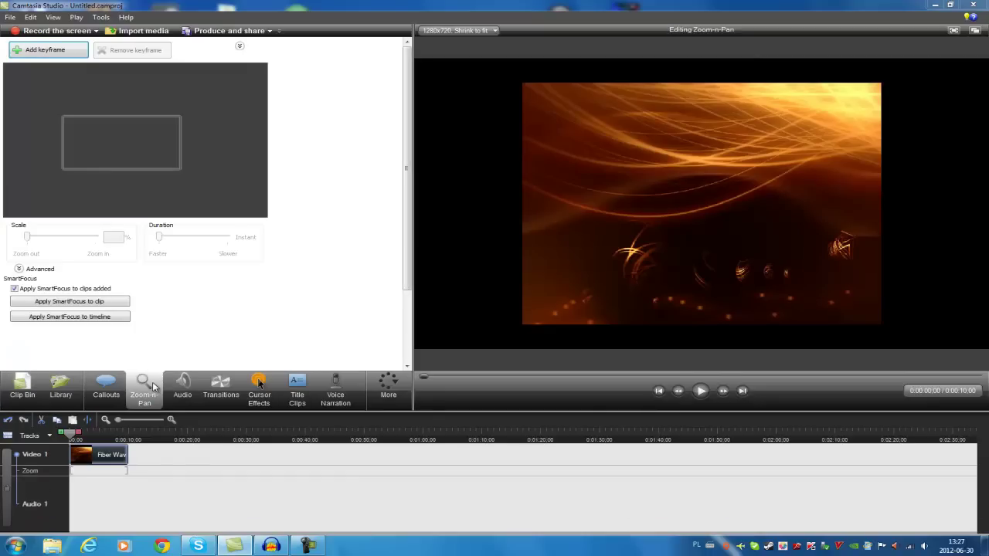
pyautogui.click(98, 174)
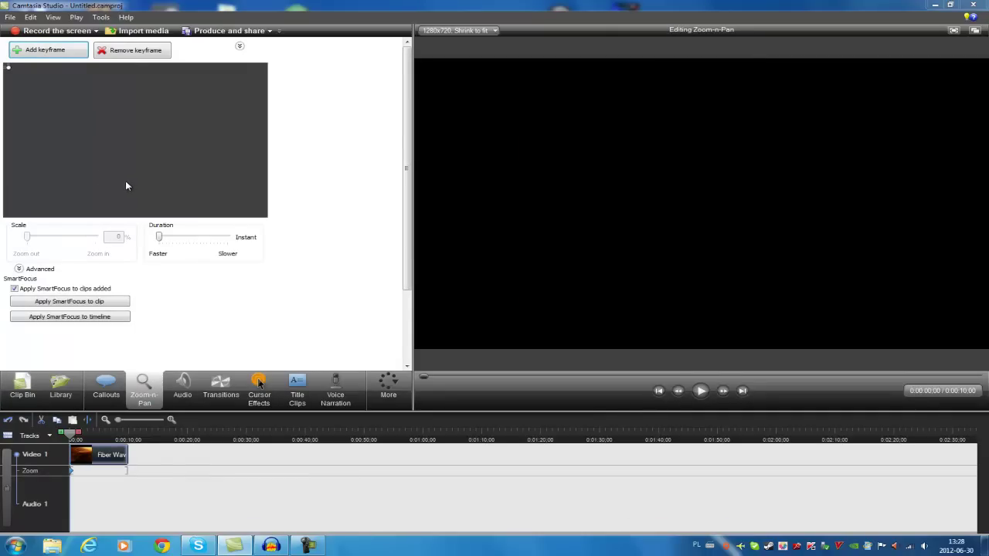
pyautogui.click(22, 387)
pyautogui.click(143, 387)
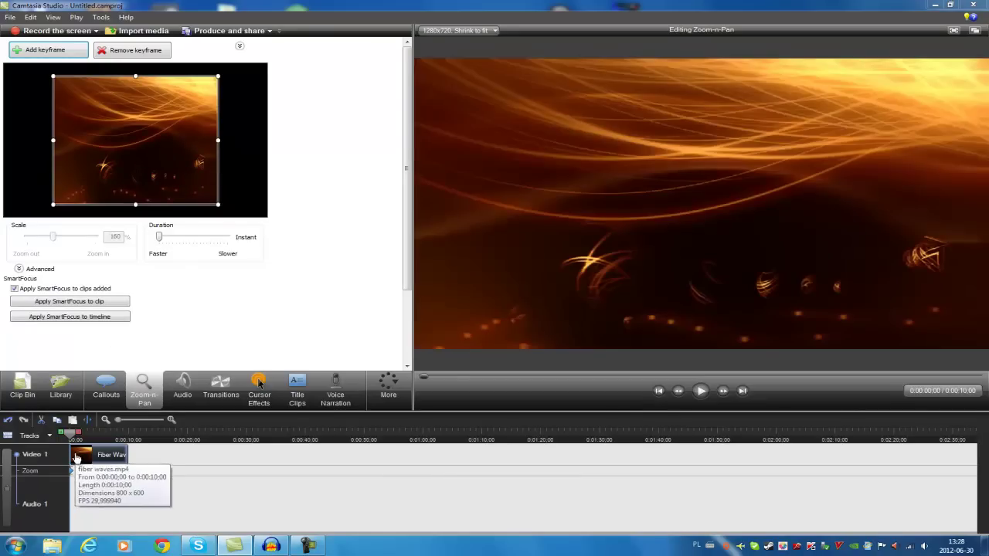
# Play the zoomed Fiber Waves clip from the start of the timeline to check it, then stop playback
pyautogui.click(23, 387)
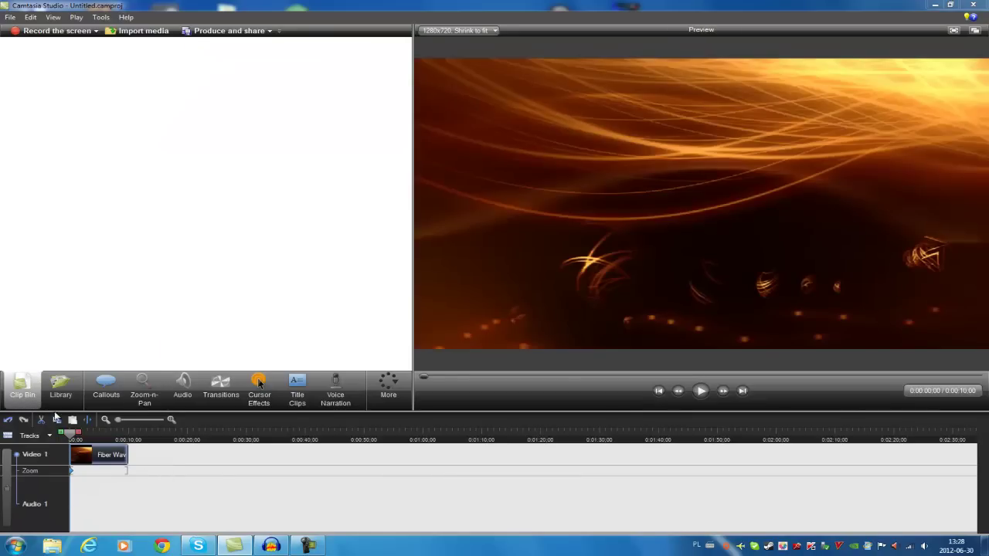
pyautogui.click(699, 391)
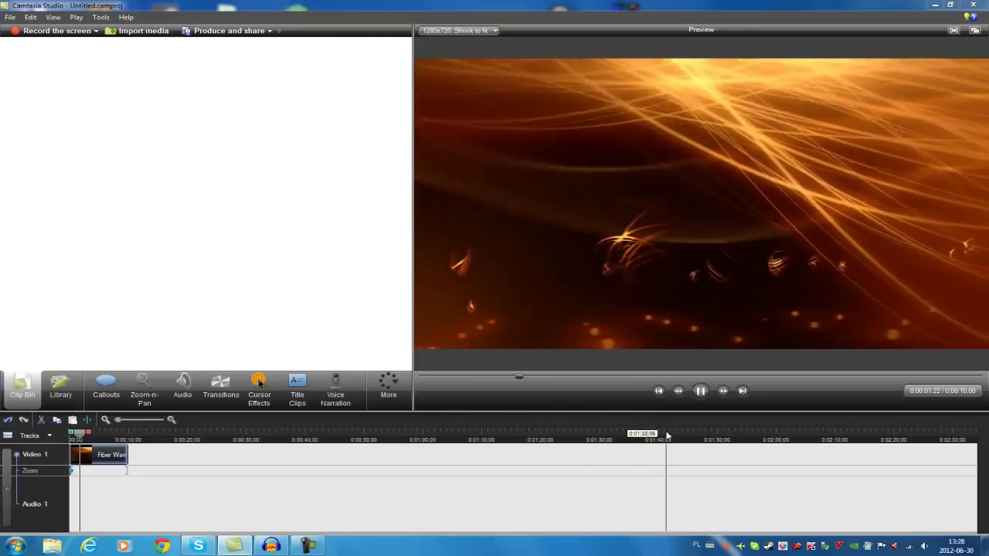
pyautogui.click(700, 392)
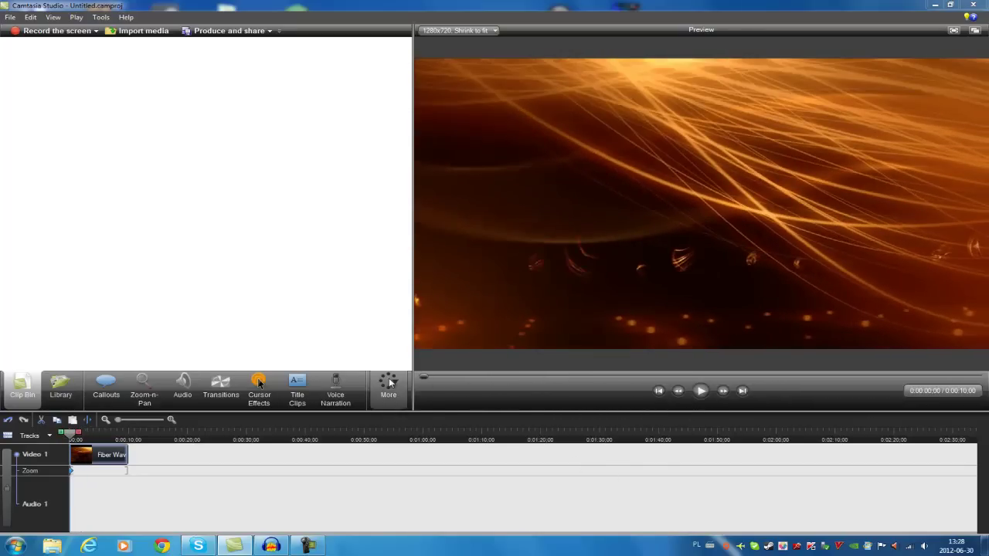
pyautogui.click(388, 381)
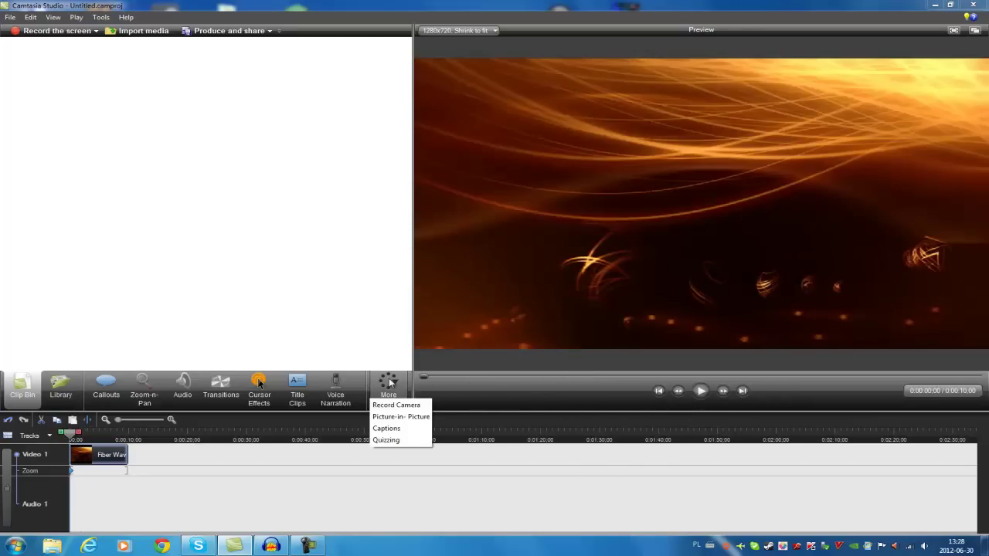
pyautogui.click(106, 382)
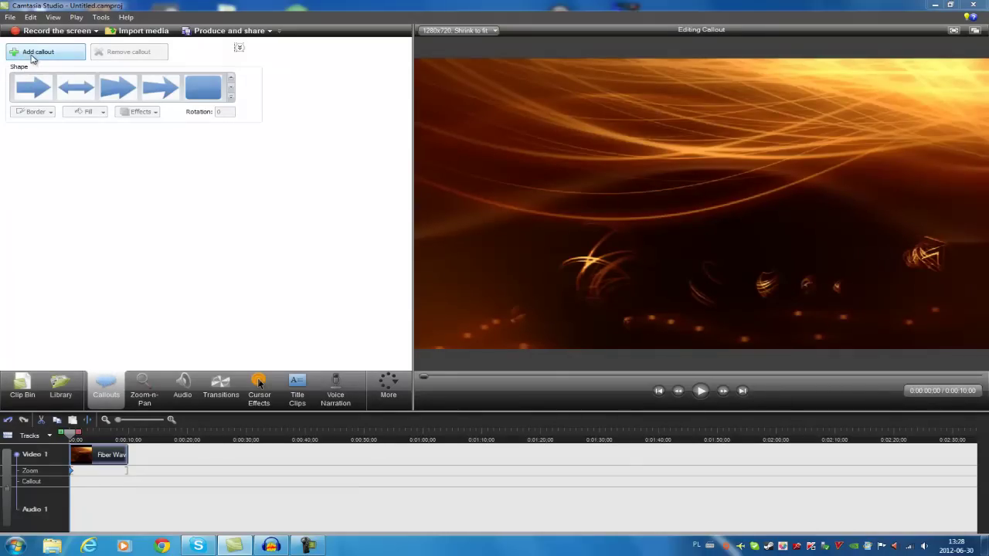
# Collapse the open theme folders in the library and look through the Audio, Target Blue and Sound Effects folders
pyautogui.click(61, 385)
pyautogui.doubleClick(37, 74)
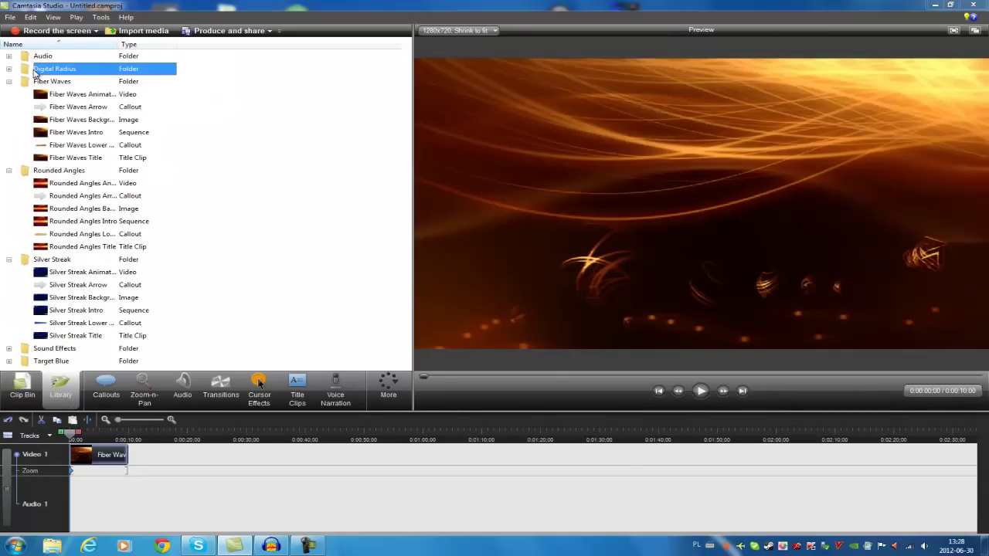
pyautogui.doubleClick(39, 81)
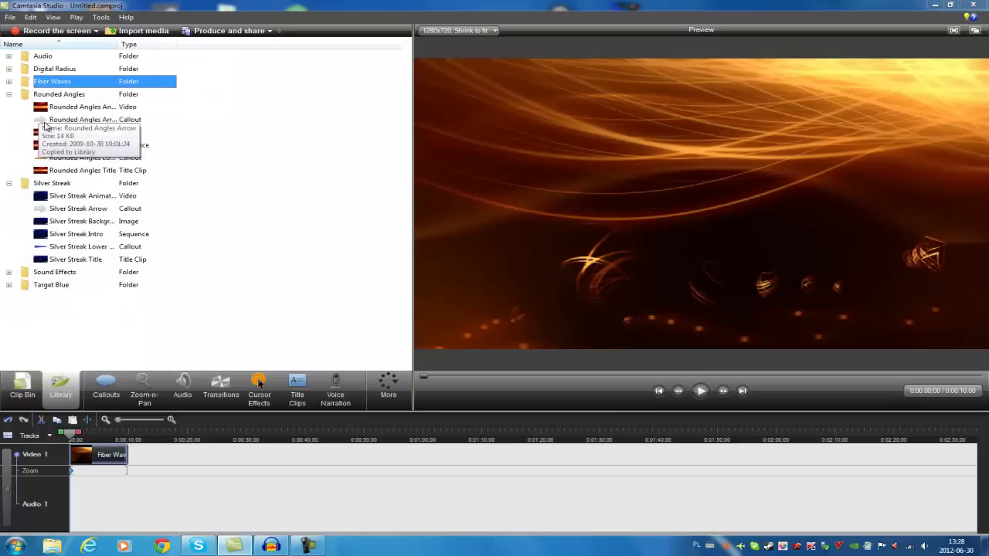
pyautogui.doubleClick(39, 183)
pyautogui.doubleClick(38, 94)
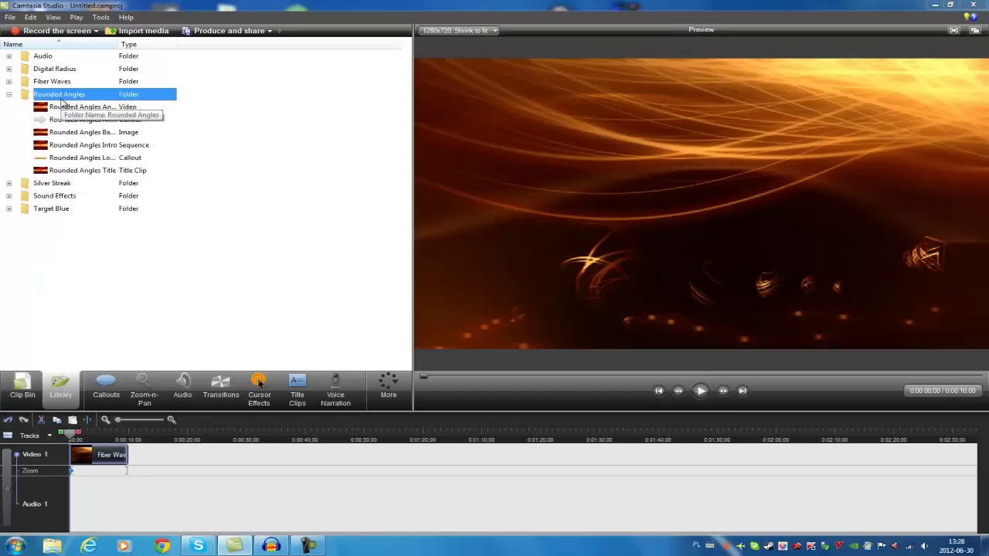
pyautogui.doubleClick(40, 56)
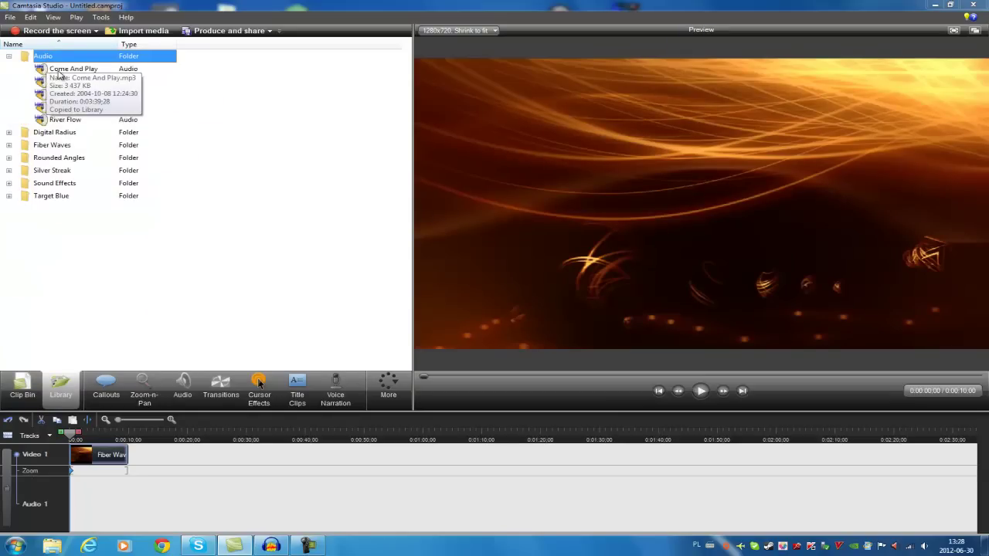
pyautogui.click(60, 81)
pyautogui.doubleClick(67, 195)
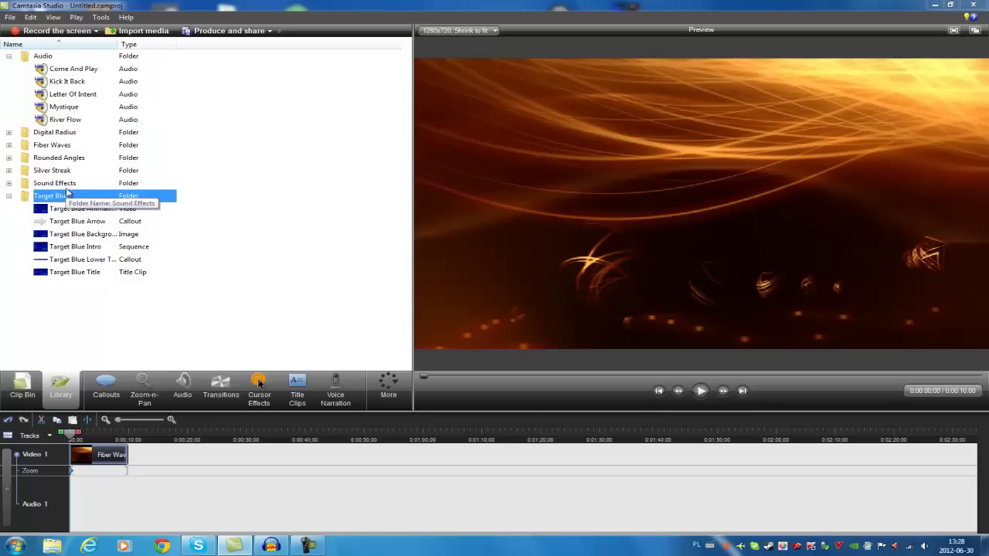
pyautogui.doubleClick(67, 194)
pyautogui.doubleClick(65, 185)
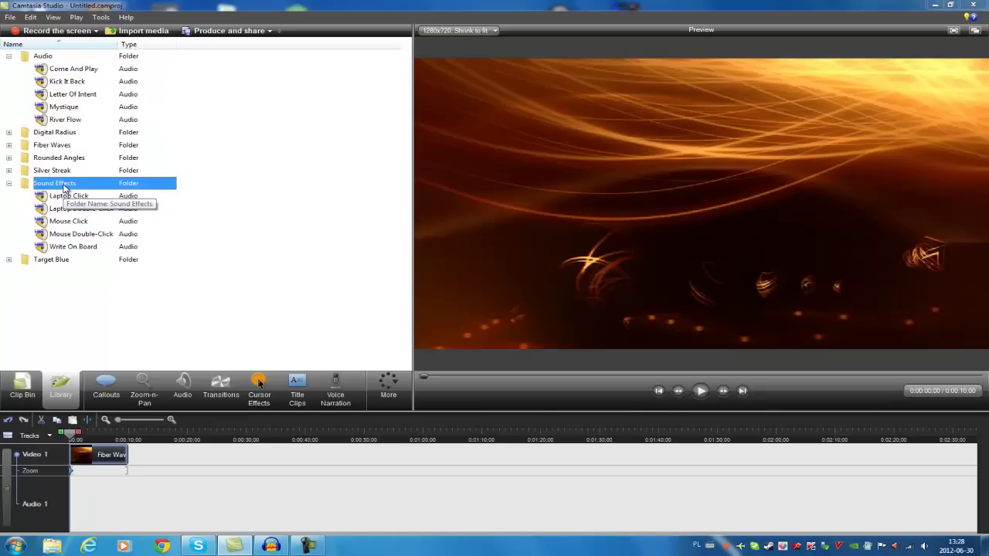
pyautogui.doubleClick(65, 185)
# Preview the Mystique, Letter Of Intent and Kick It Back music tracks from the library, and pause playback
pyautogui.moveTo(164, 116); pyautogui.dragTo(85, 71)
pyautogui.click(221, 159)
pyautogui.click(105, 112)
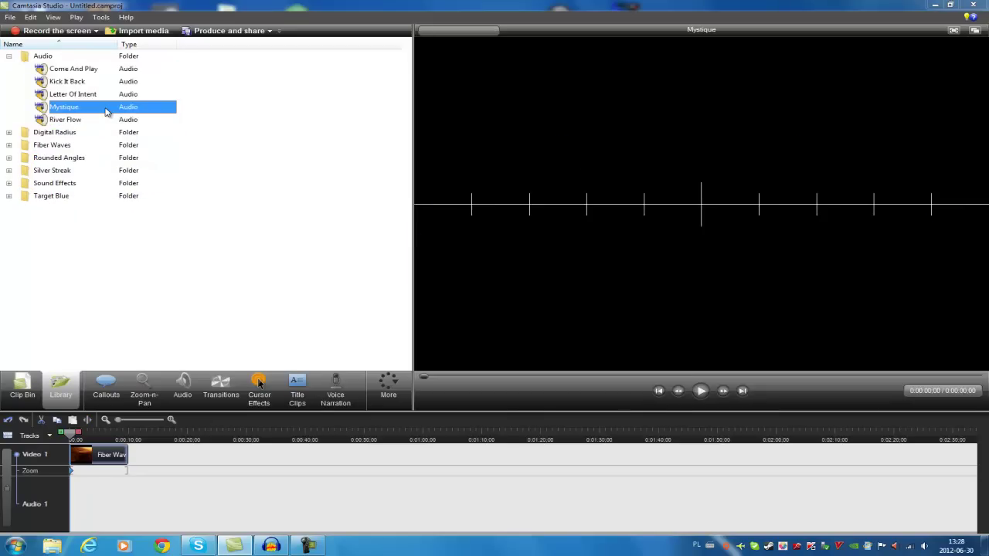
pyautogui.click(88, 95)
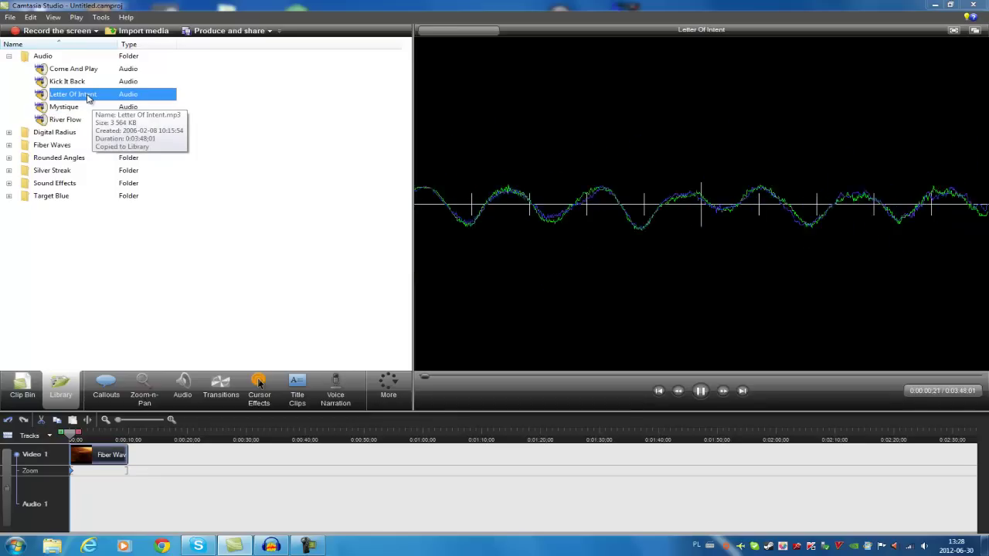
pyautogui.click(71, 82)
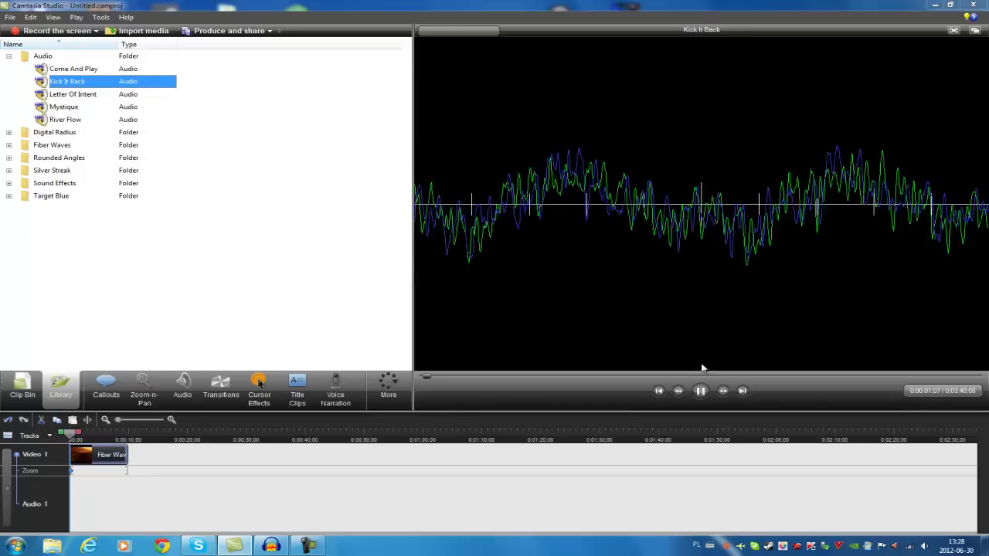
pyautogui.click(701, 391)
# Add Kick It Back to the Audio 2 track and trim its end to 10 seconds to match the video clip
pyautogui.moveTo(66, 90)
pyautogui.mouseDown()
pyautogui.moveTo(97, 474)
pyautogui.moveTo(70, 489)
pyautogui.moveTo(73, 519)
pyautogui.moveTo(56, 519)
pyautogui.mouseUp()
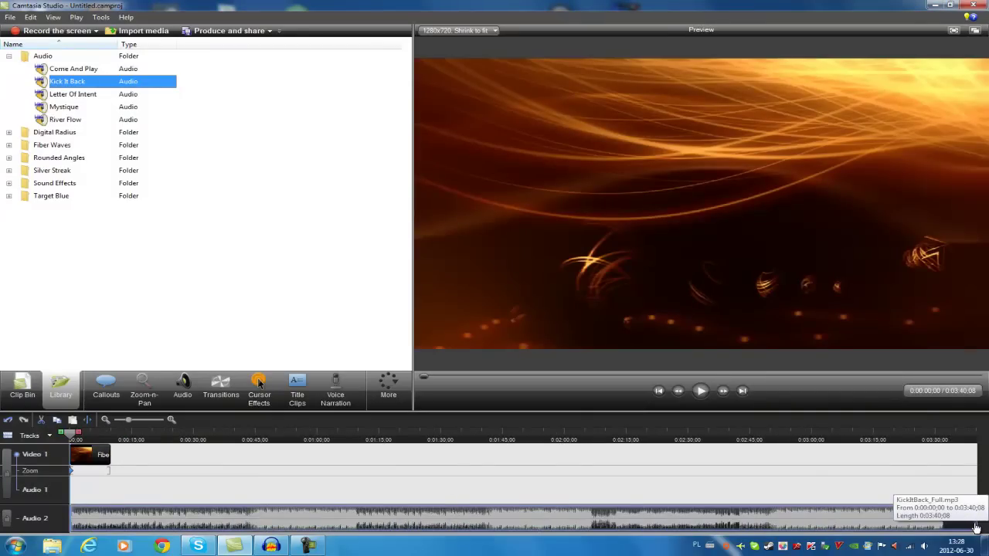
pyautogui.moveTo(975, 524); pyautogui.dragTo(115, 523)
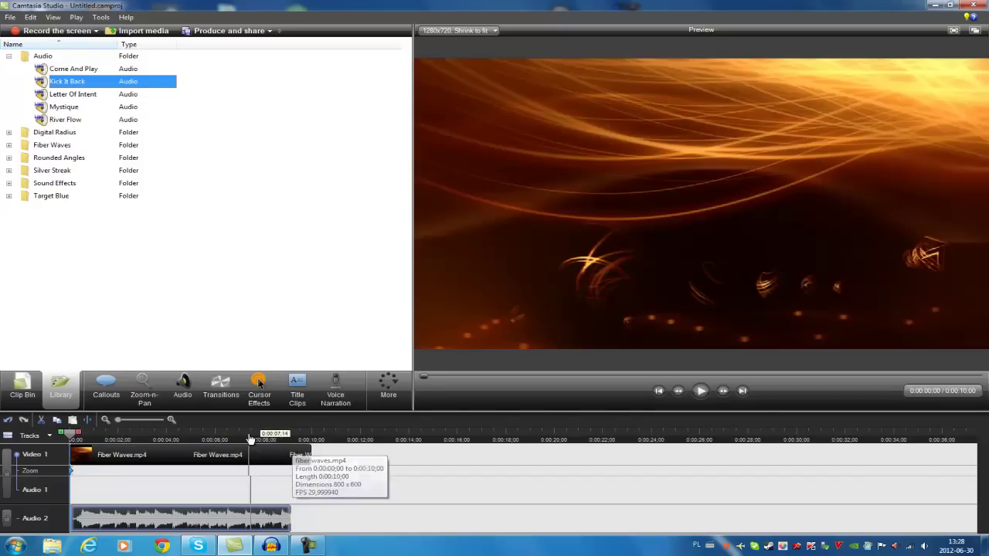
pyautogui.moveTo(285, 526); pyautogui.dragTo(310, 528)
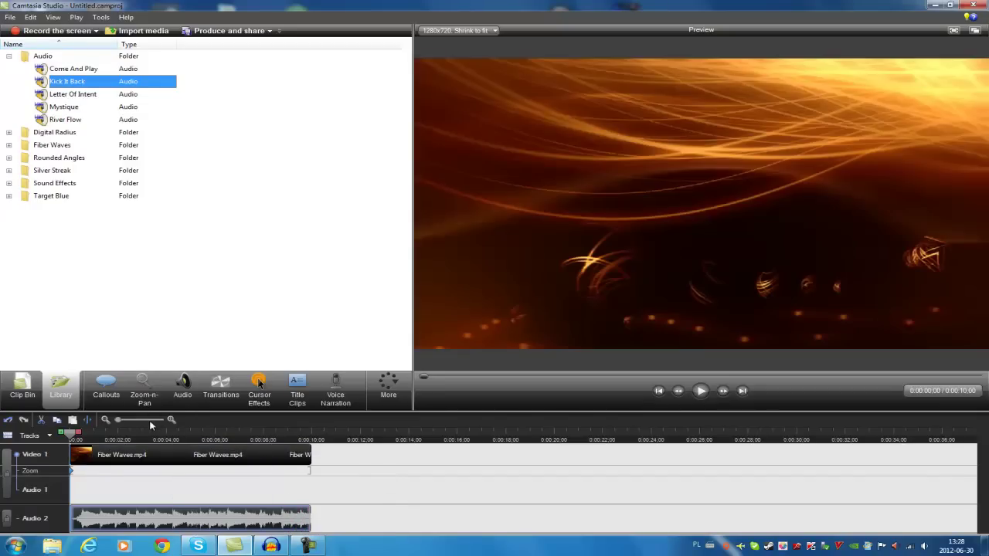
# Apply a fade-in to the Kick It Back clip on the Audio 2 track
pyautogui.click(187, 397)
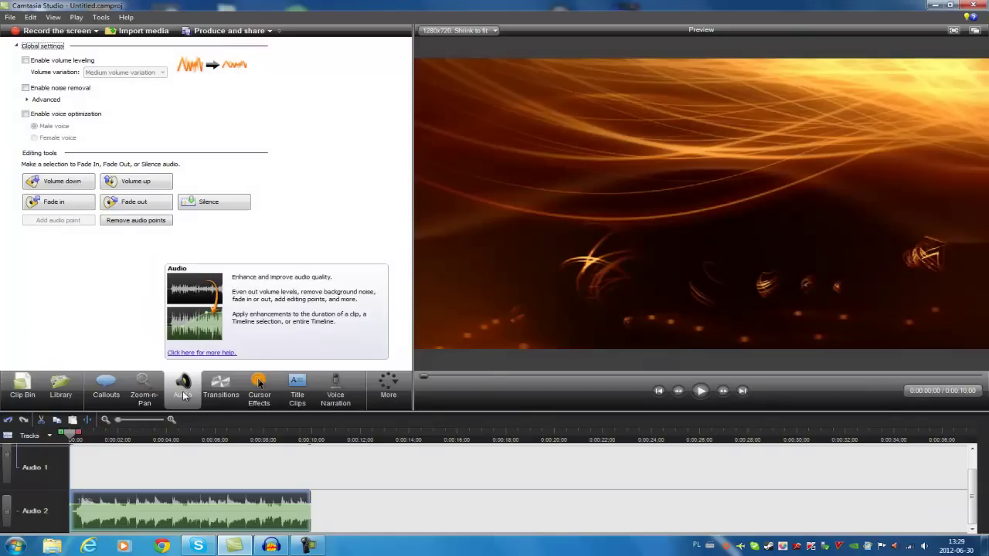
pyautogui.click(56, 203)
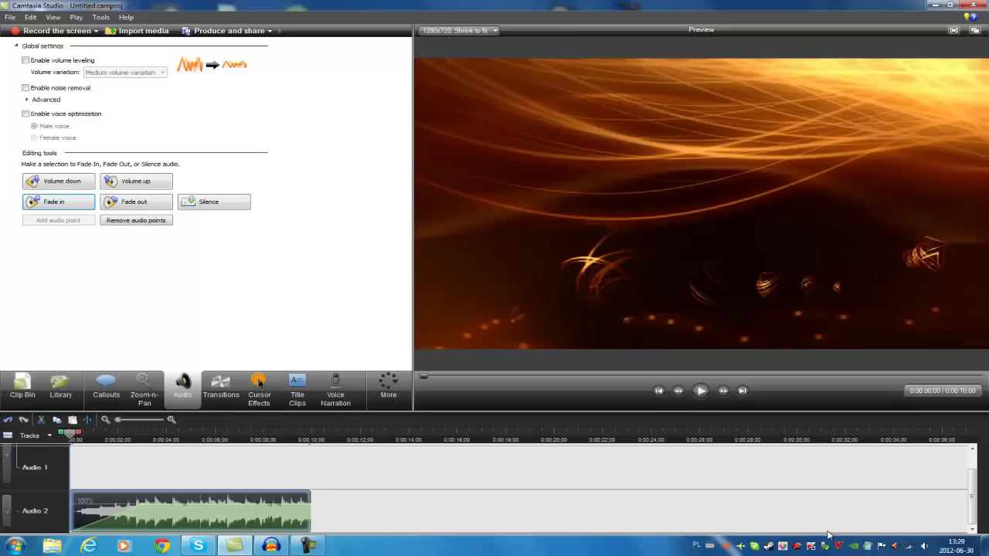
# Change the Skype online status
pyautogui.rightClick(755, 546)
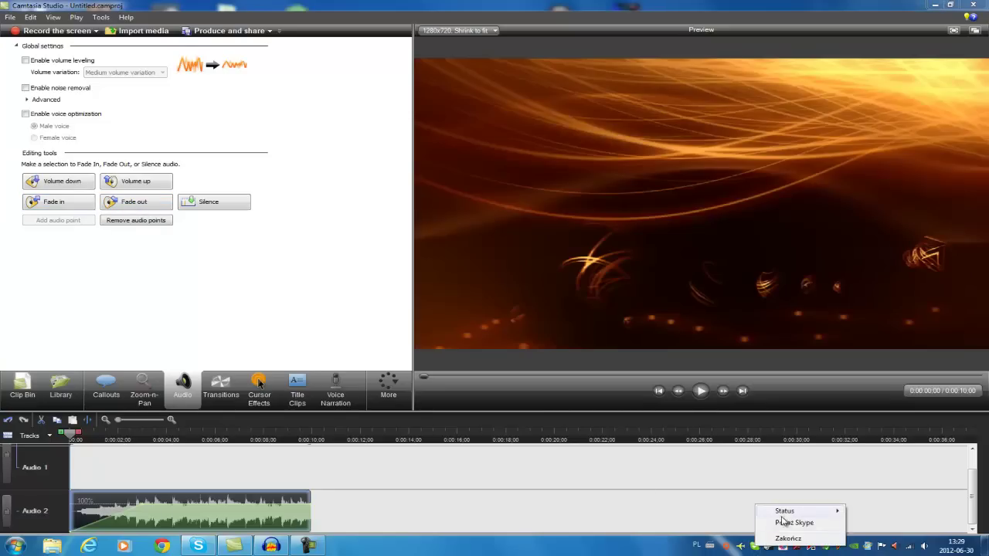
pyautogui.moveTo(803, 510)
pyautogui.click(883, 498)
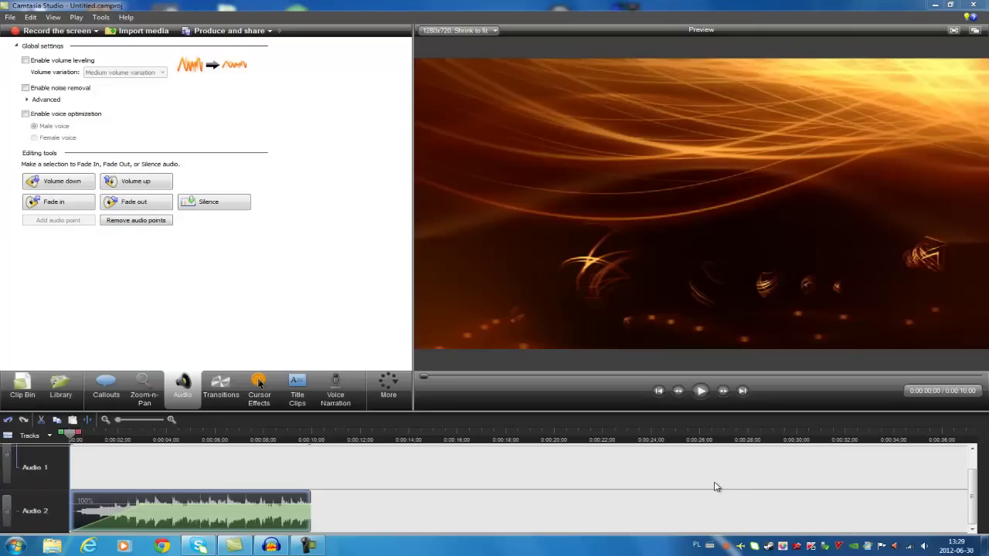
# Apply a fade-out to the Kick It Back clip and play the first seconds of the timeline to check the sound
pyautogui.click(142, 205)
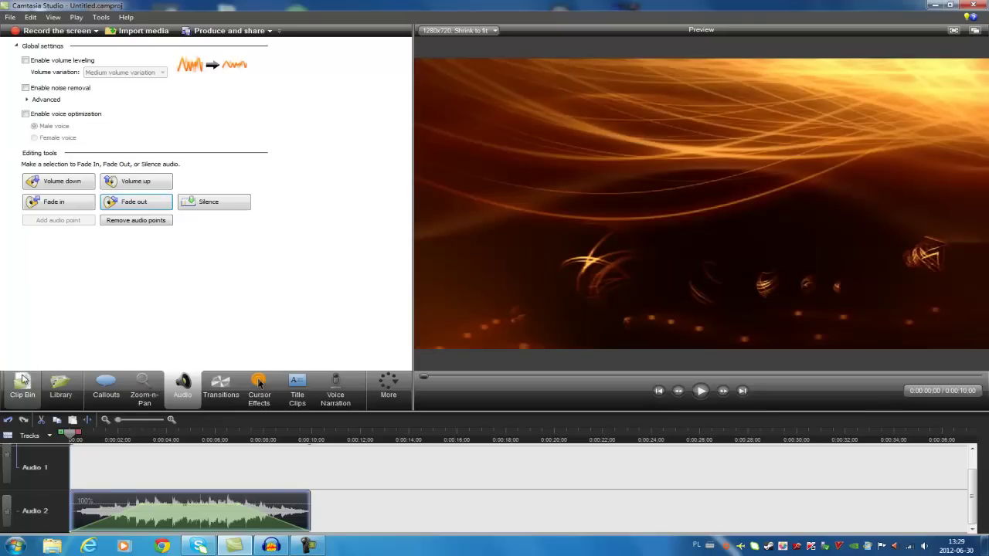
pyautogui.click(24, 386)
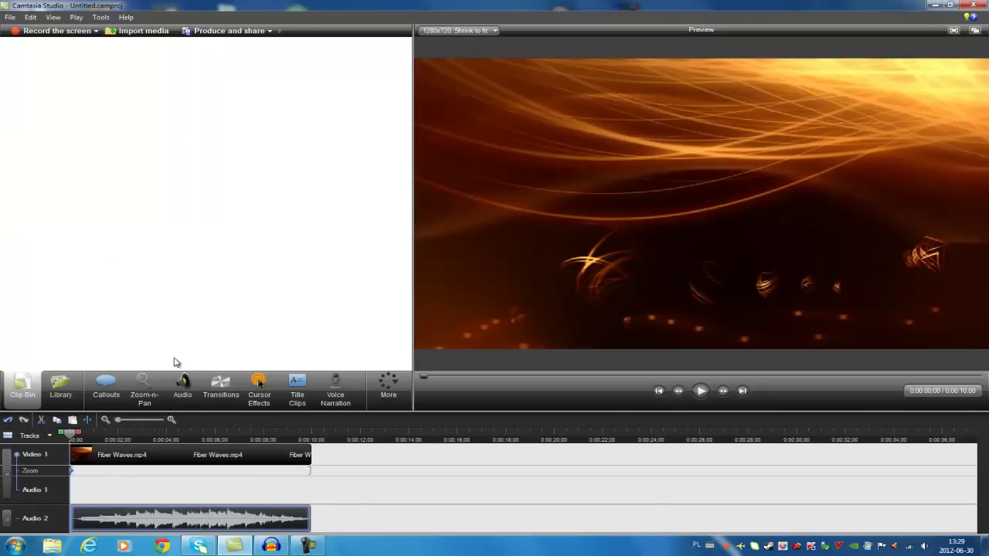
pyautogui.click(698, 399)
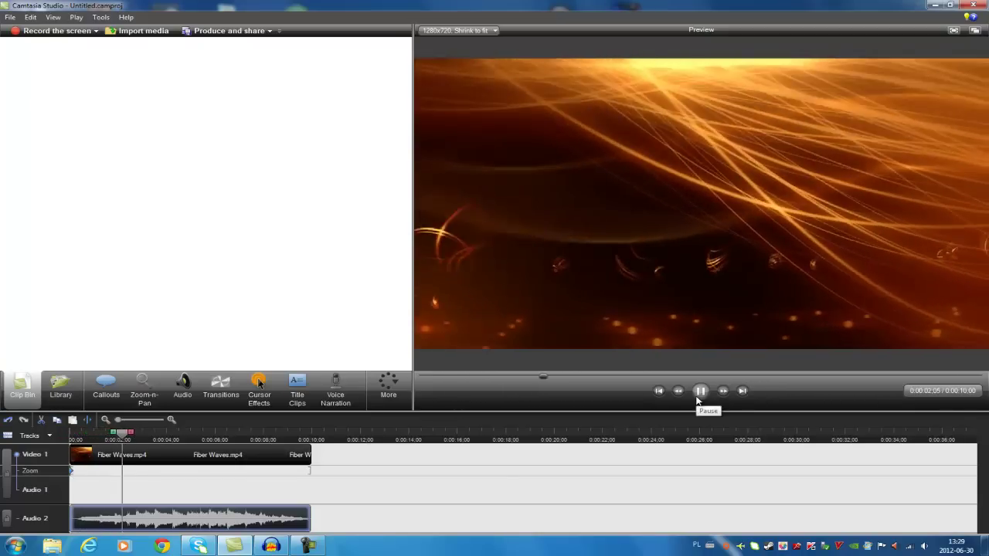
pyautogui.click(699, 394)
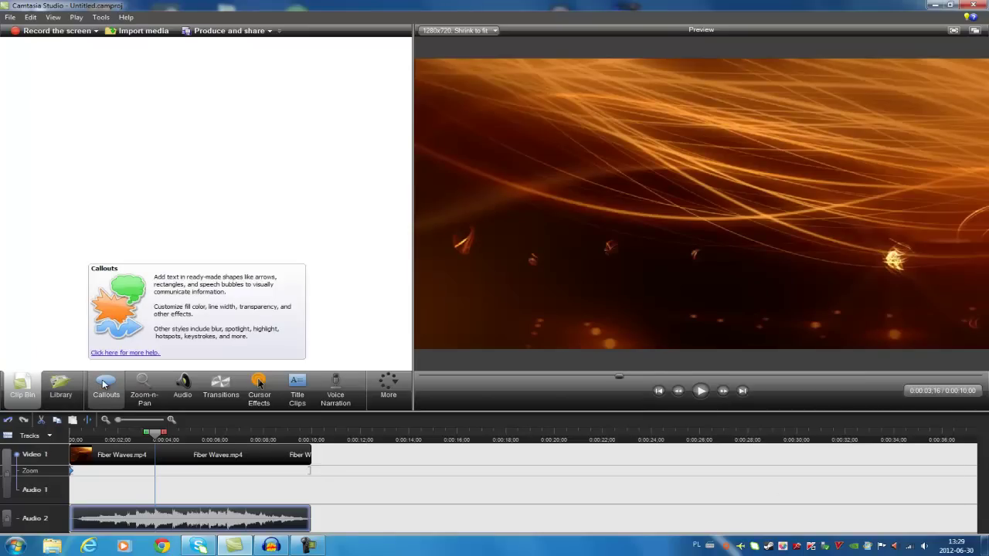
# Place the Digital Radius Lower Third callout at the timeline's start and extend it to the video's end at 10 seconds
pyautogui.click(68, 389)
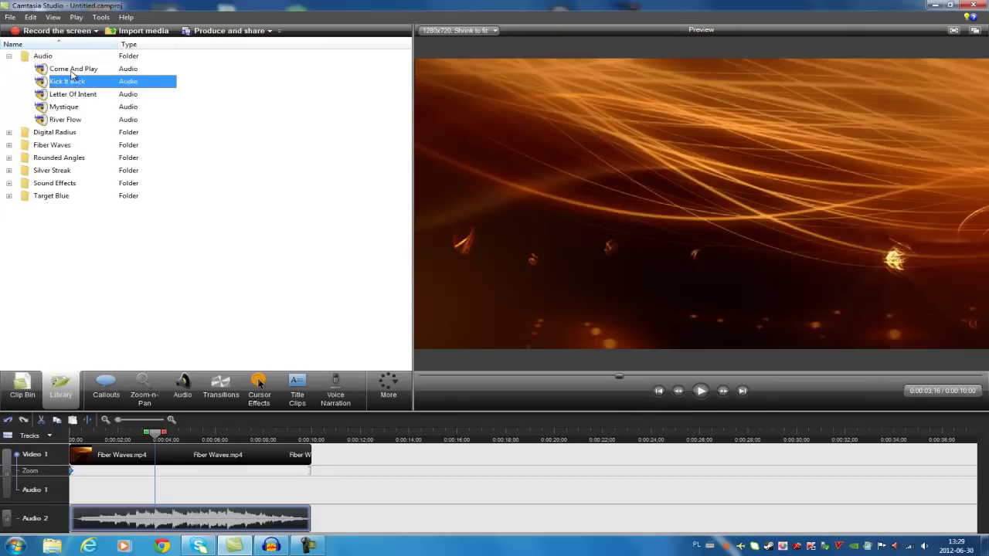
pyautogui.doubleClick(45, 57)
pyautogui.doubleClick(54, 69)
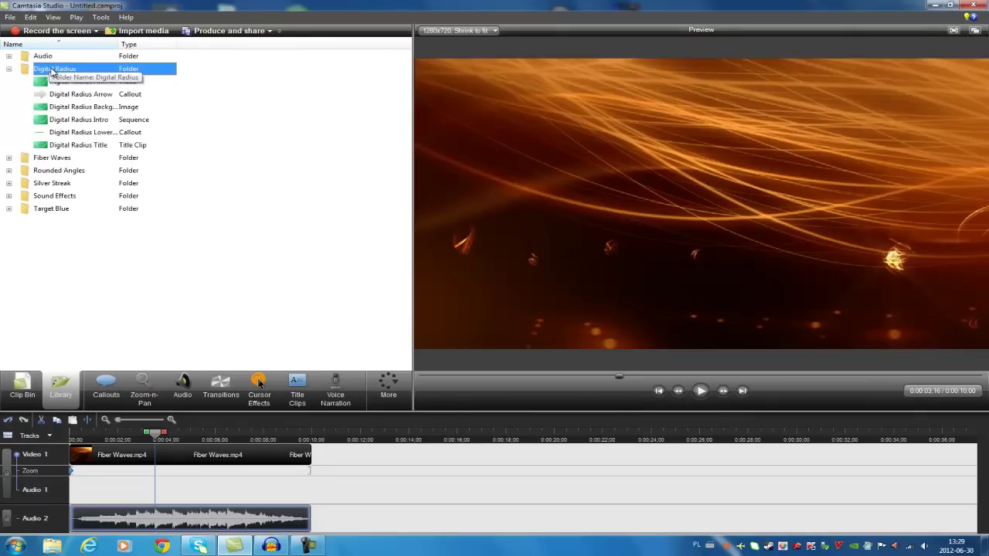
pyautogui.click(68, 134)
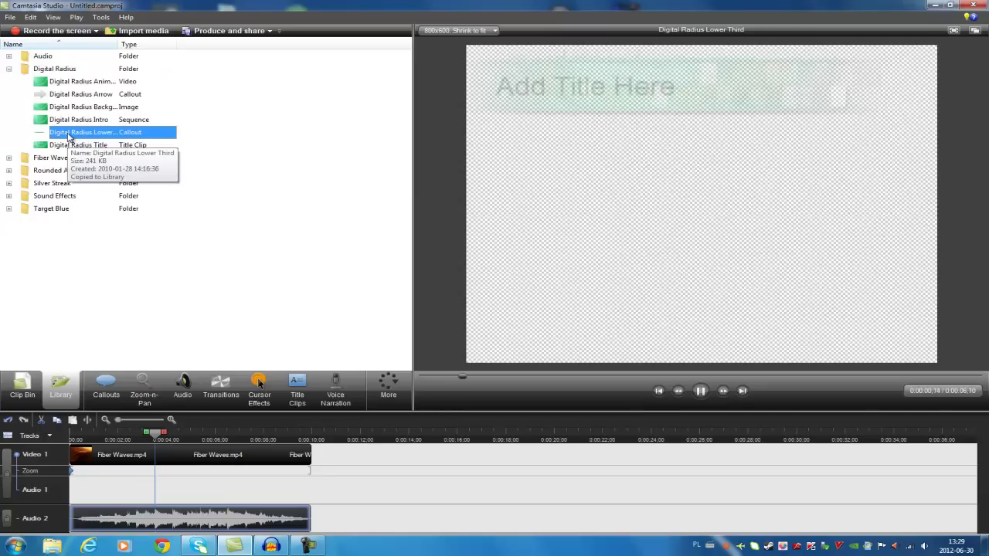
pyautogui.moveTo(71, 133); pyautogui.dragTo(69, 481)
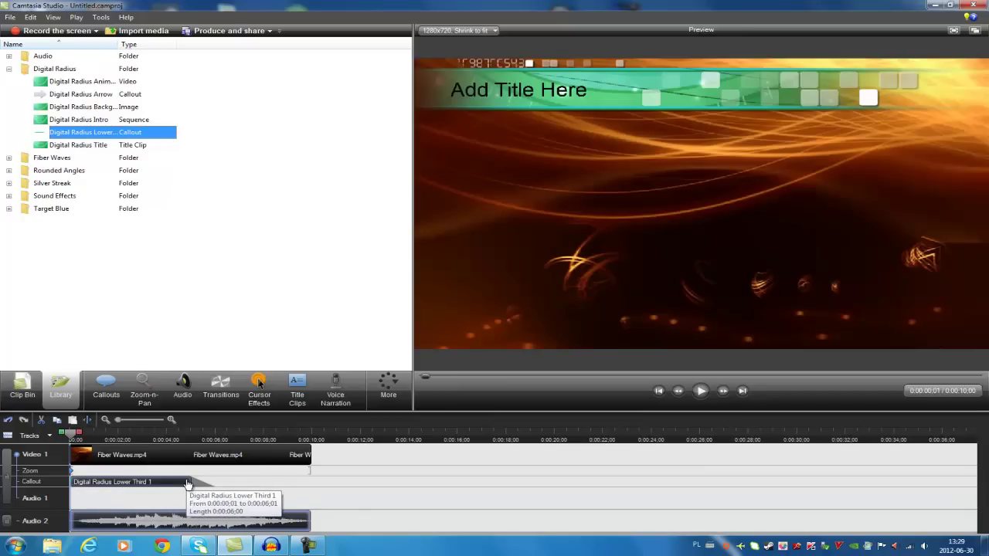
pyautogui.moveTo(186, 483); pyautogui.dragTo(345, 487)
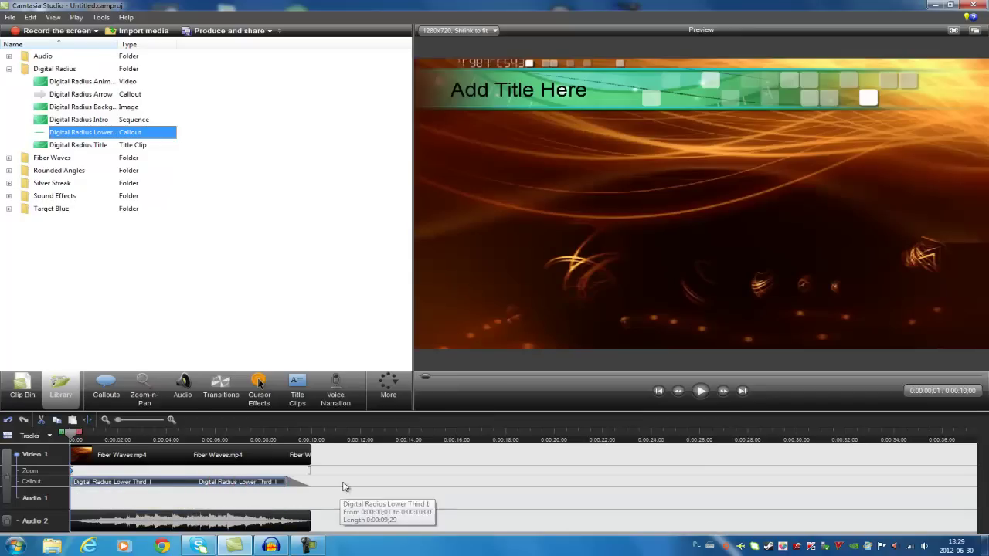
# Shift the lower third callout sideways to X -26 and replace its placeholder title with 19dark64
pyautogui.click(530, 112)
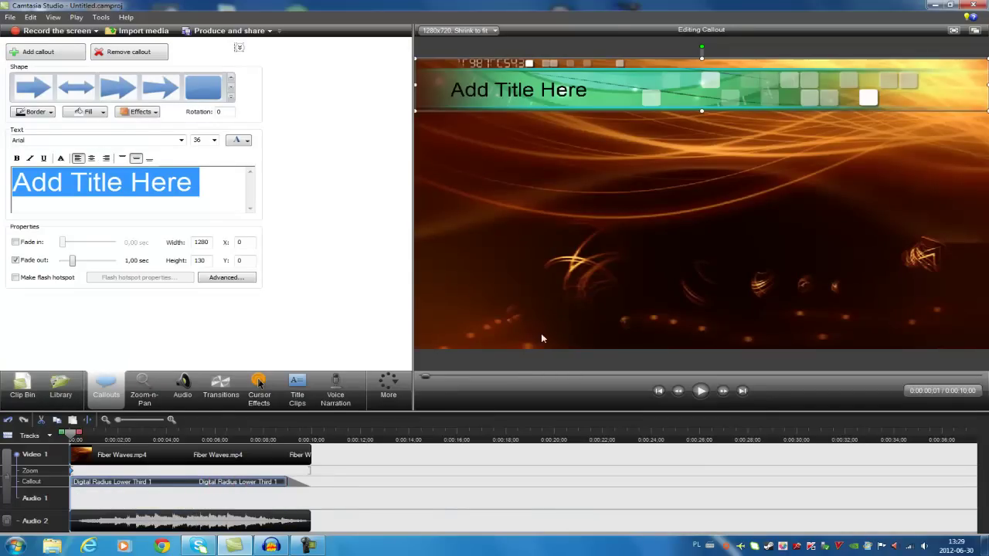
pyautogui.moveTo(531, 79)
pyautogui.mouseDown()
pyautogui.moveTo(502, 309)
pyautogui.moveTo(519, 343)
pyautogui.moveTo(536, 219)
pyautogui.moveTo(507, 95)
pyautogui.moveTo(515, 87)
pyautogui.mouseUp()
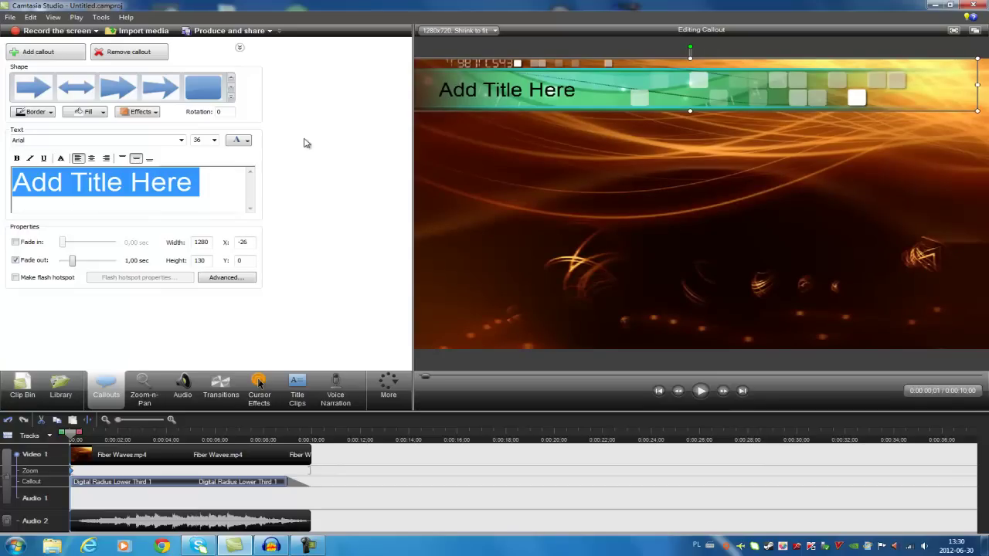
pyautogui.click(222, 186)
pyautogui.hotkey('ctrl', 'a')
pyautogui.write('1')
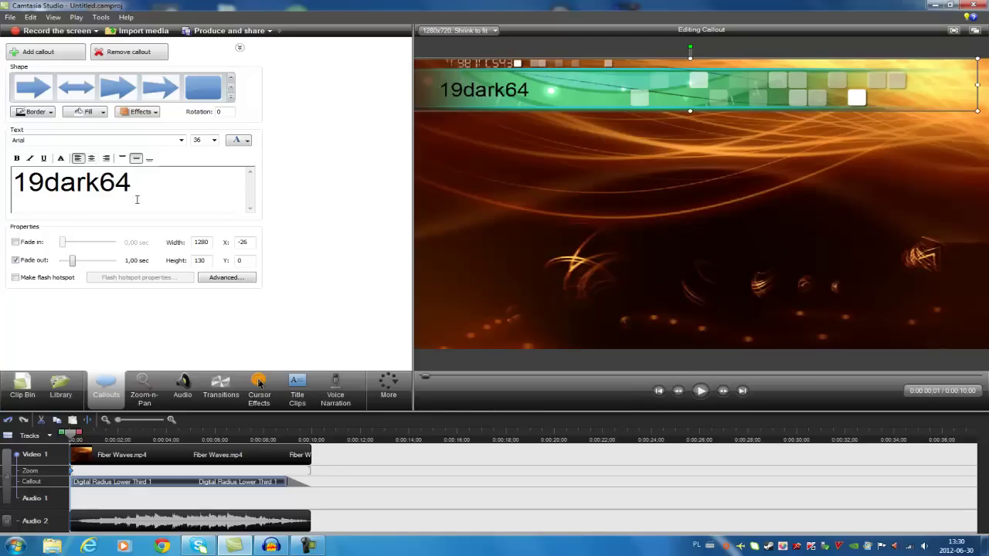
# Set the font of the whole callout title to Britannic Bold
pyautogui.hotkey('ctrl', 'a')
pyautogui.click(181, 141)
pyautogui.scroll(-6, 77, 201)
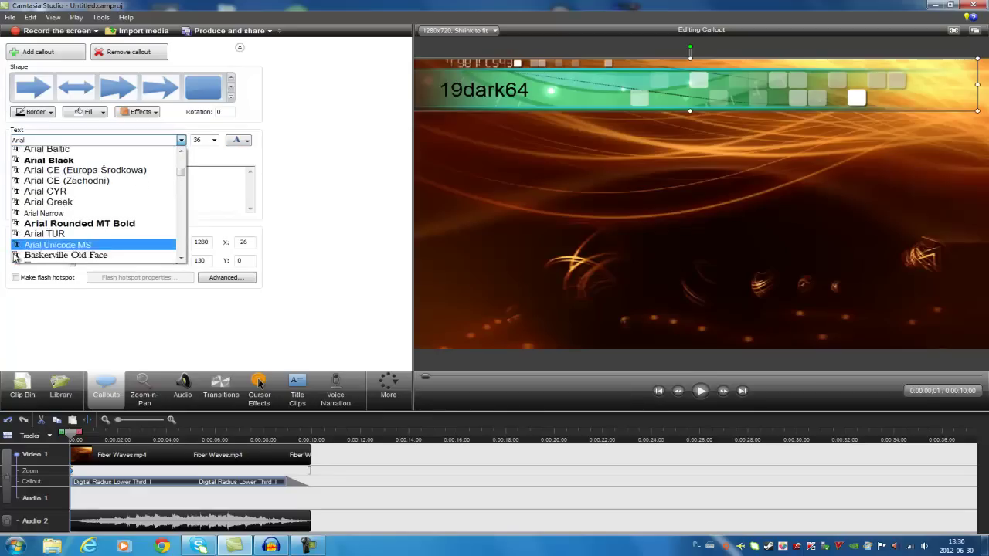
pyautogui.scroll(-3, 77, 201)
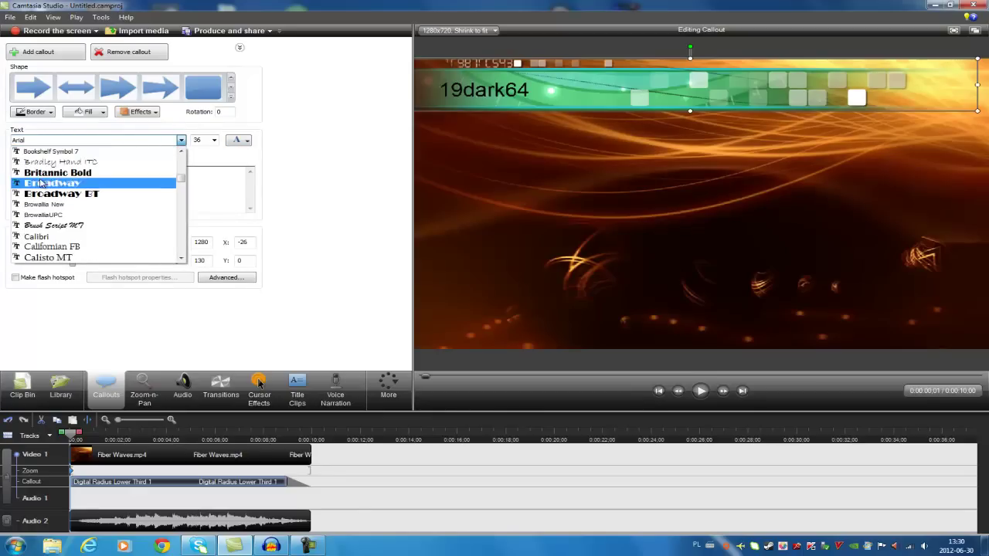
pyautogui.click(85, 173)
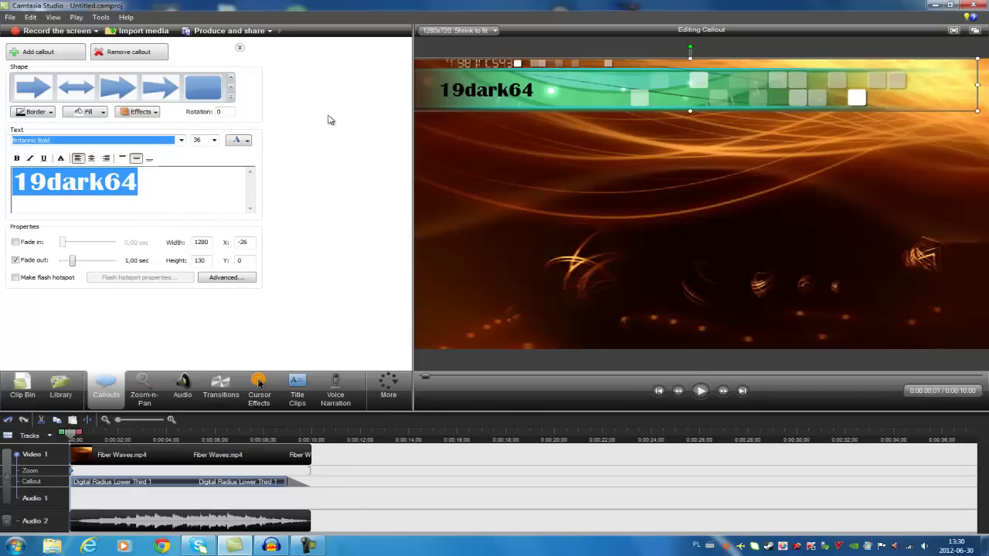
# Colour the callout title pure blue and move the callout back to X 0, Y 0
pyautogui.click(245, 141)
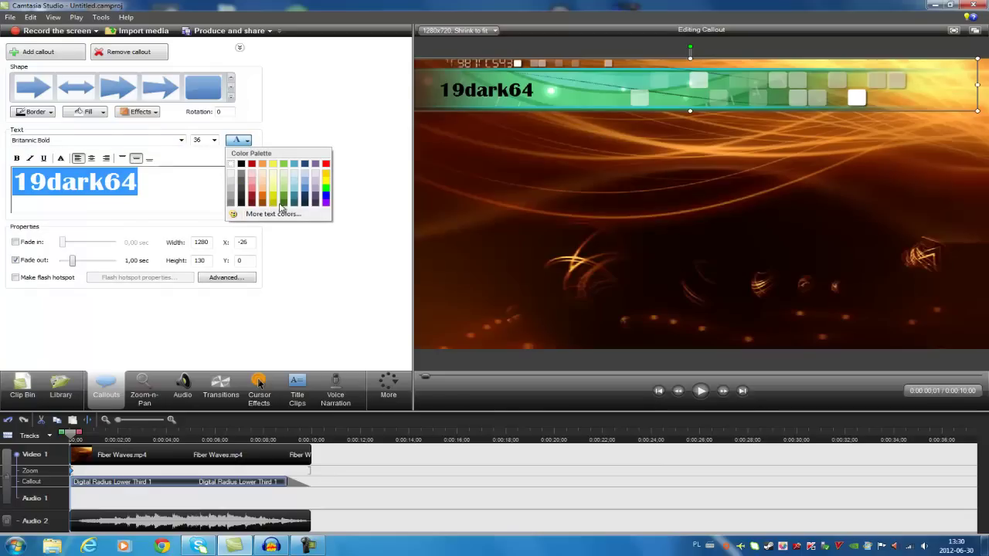
pyautogui.click(294, 200)
pyautogui.click(247, 143)
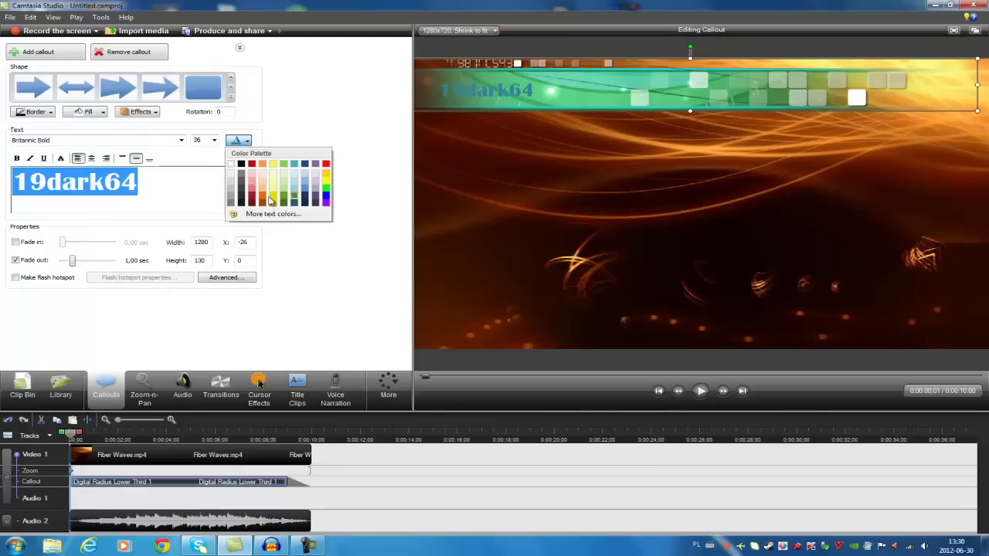
pyautogui.click(325, 198)
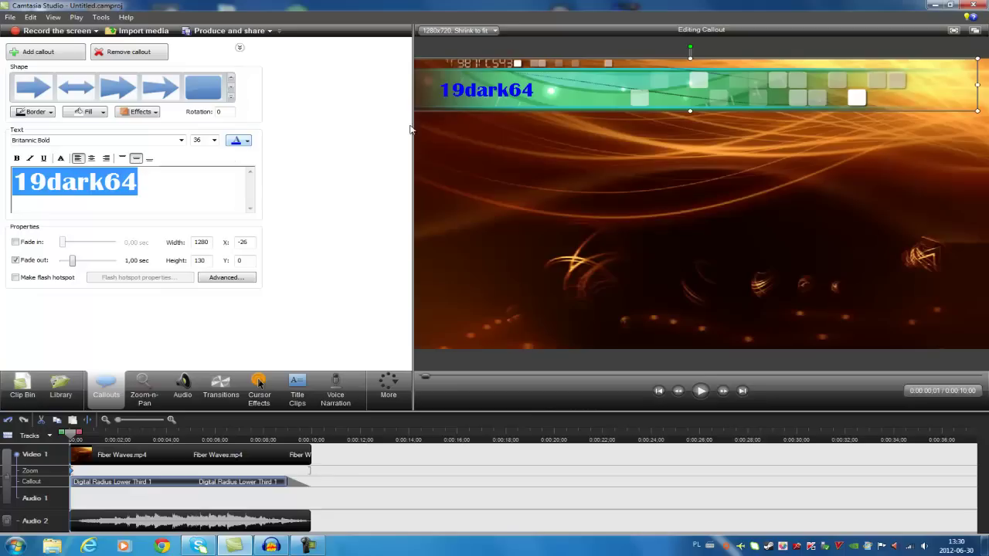
pyautogui.moveTo(533, 92); pyautogui.dragTo(545, 93)
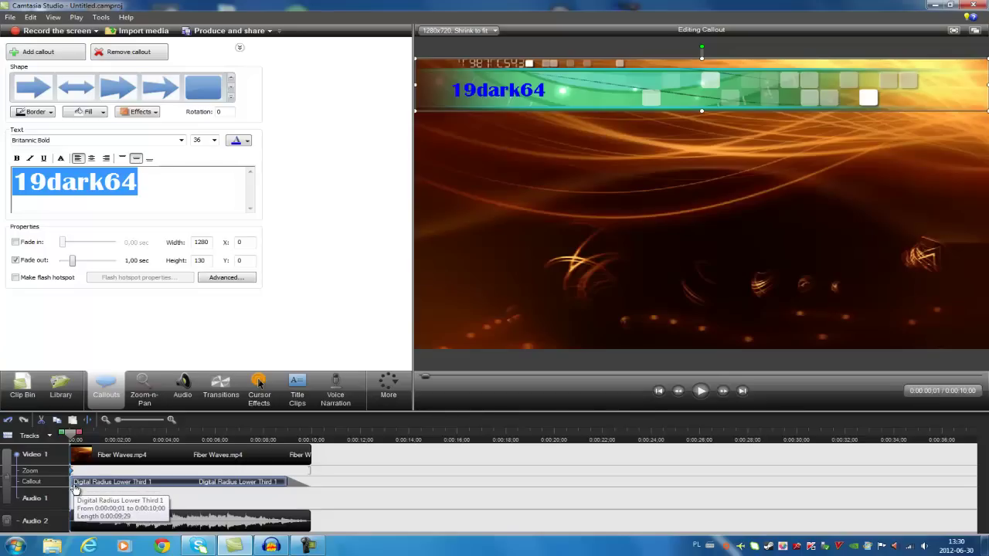
# Give the 19dark64 title callout a fade-in of 0.70 seconds and play the video to check it
pyautogui.moveTo(68, 482); pyautogui.dragTo(90, 482)
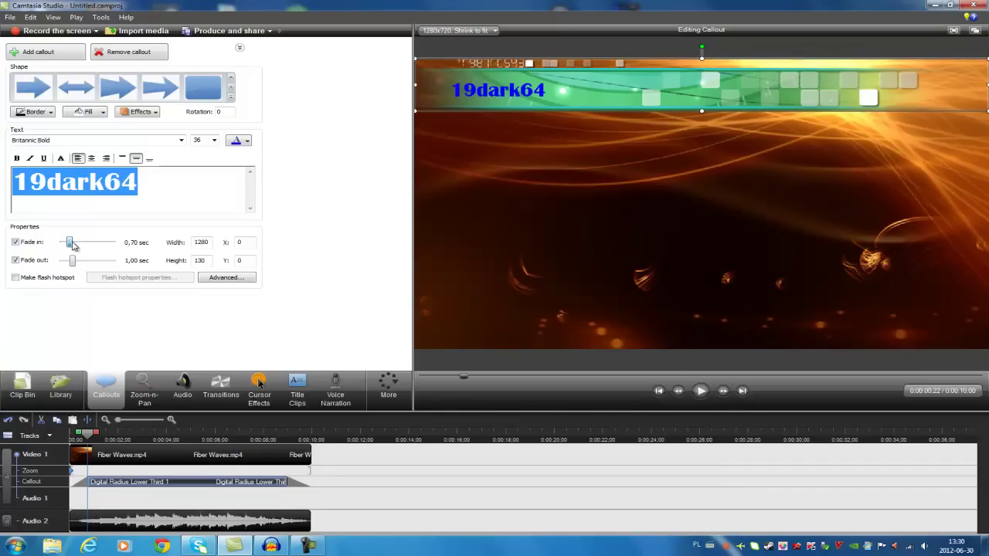
pyautogui.click(22, 386)
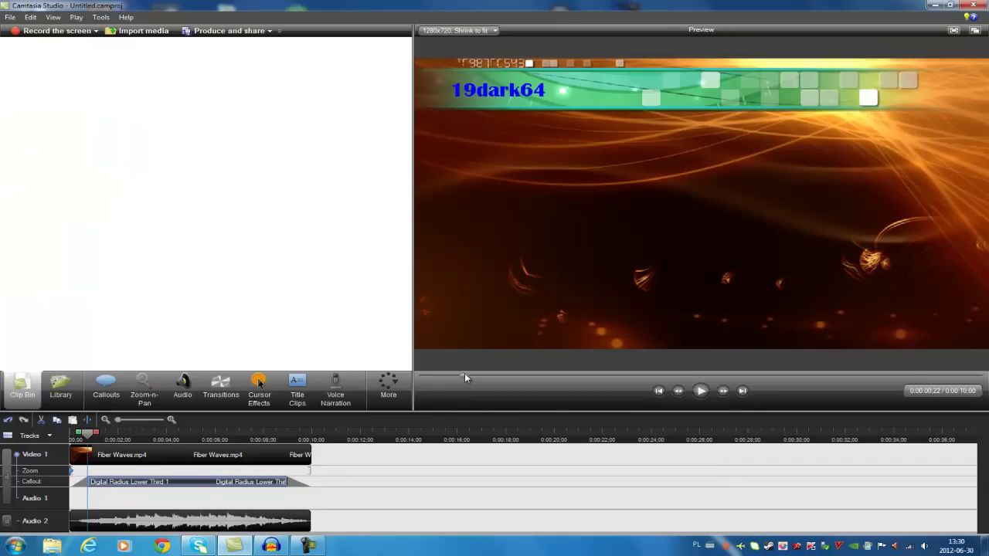
pyautogui.click(700, 391)
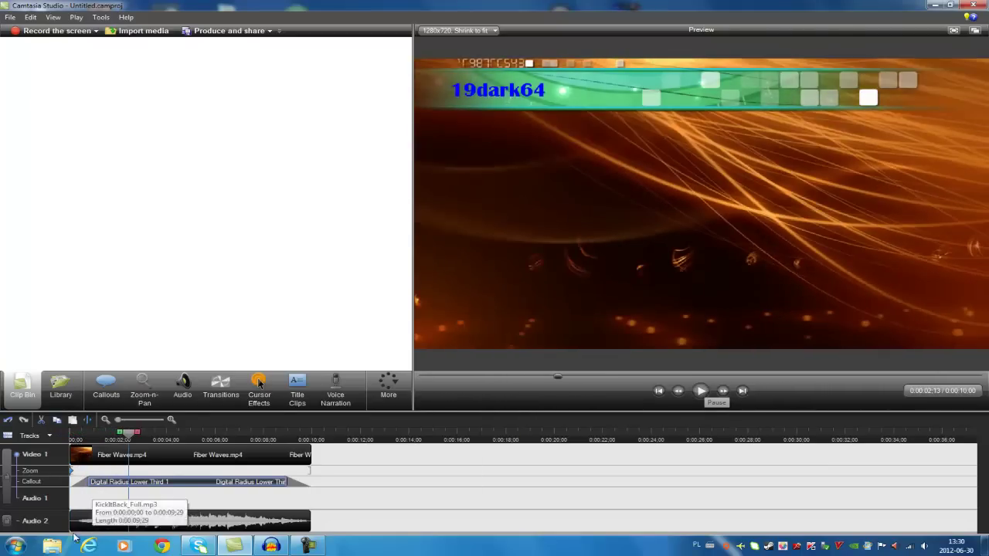
# Set the title callout's fade-in to 1.20 seconds and preview the video from its start
pyautogui.click(102, 482)
pyautogui.click(117, 390)
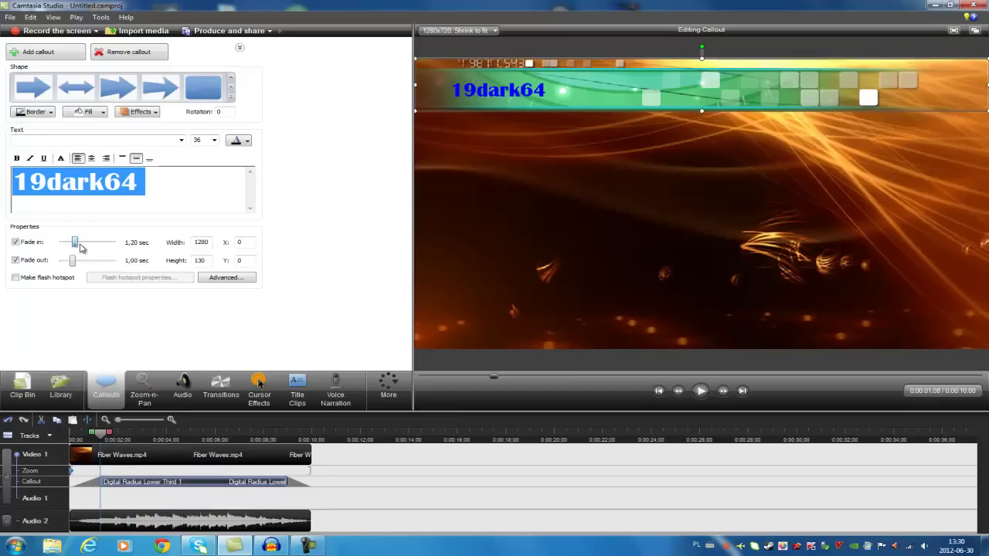
pyautogui.click(678, 391)
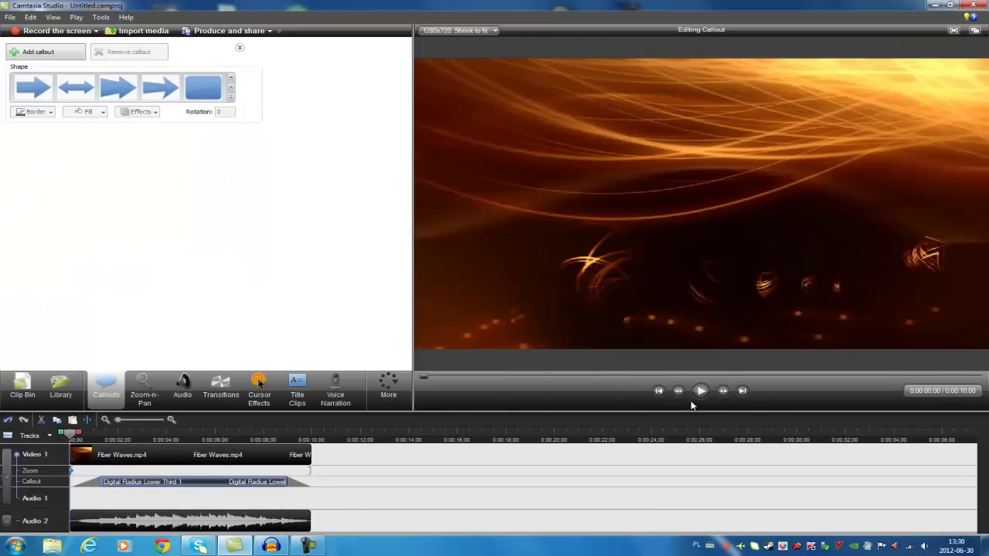
pyautogui.click(700, 391)
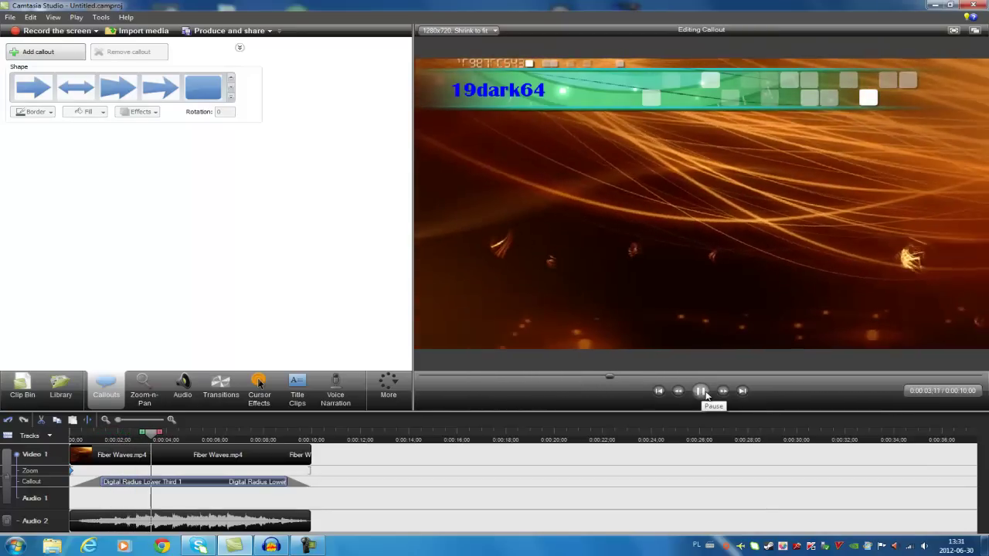
pyautogui.click(700, 390)
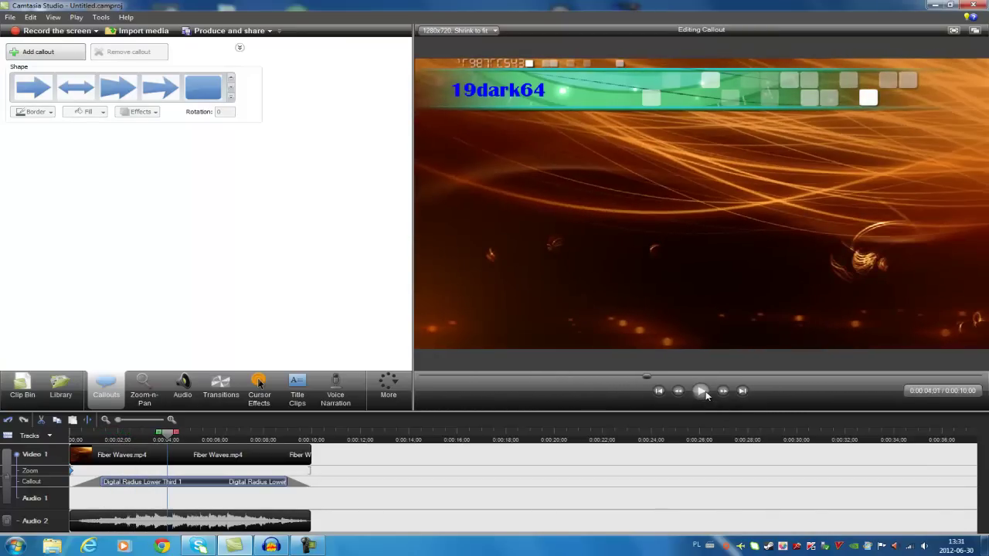
# Add an image callout at about 4 seconds, loading the half-life_team_fortress_2 picture from the Pulpit folder
pyautogui.click(16, 390)
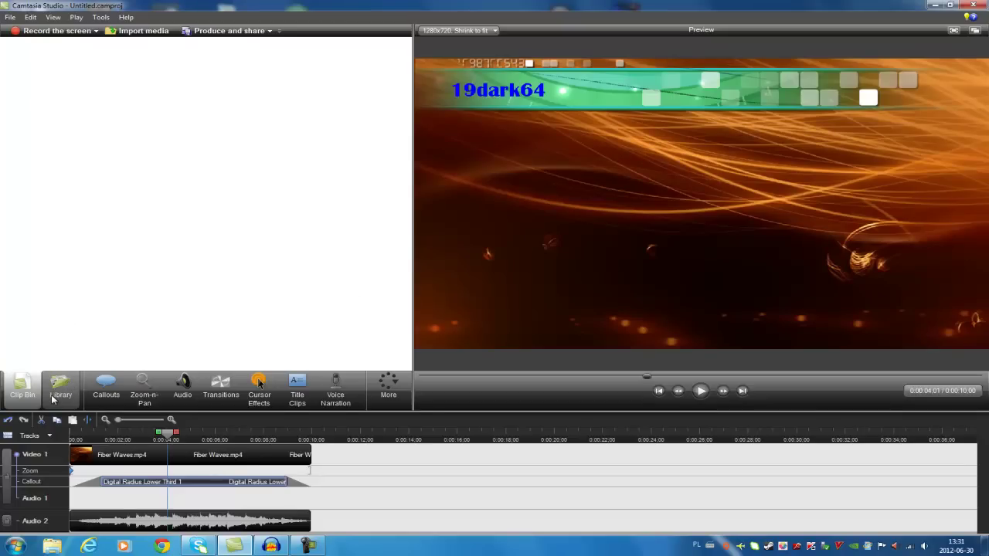
pyautogui.click(106, 386)
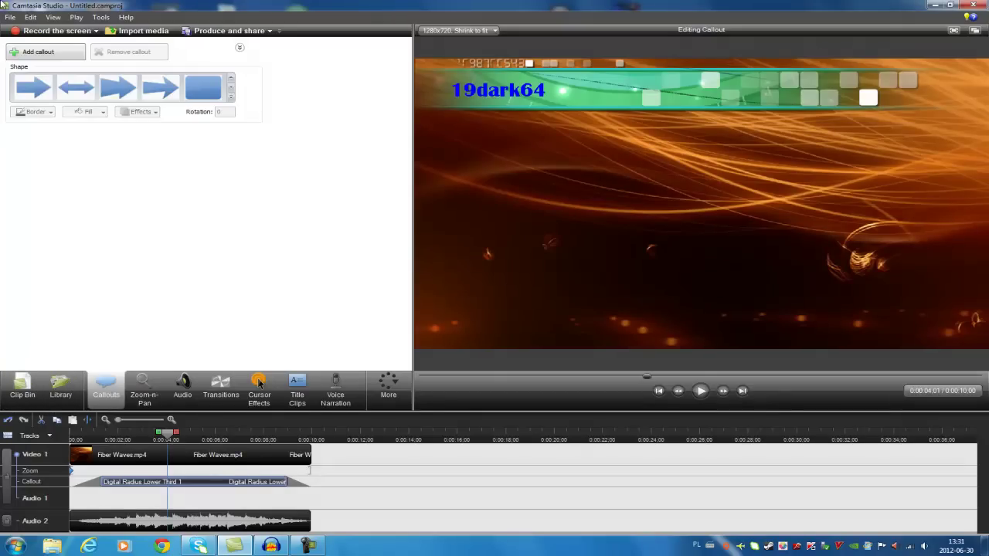
pyautogui.click(47, 54)
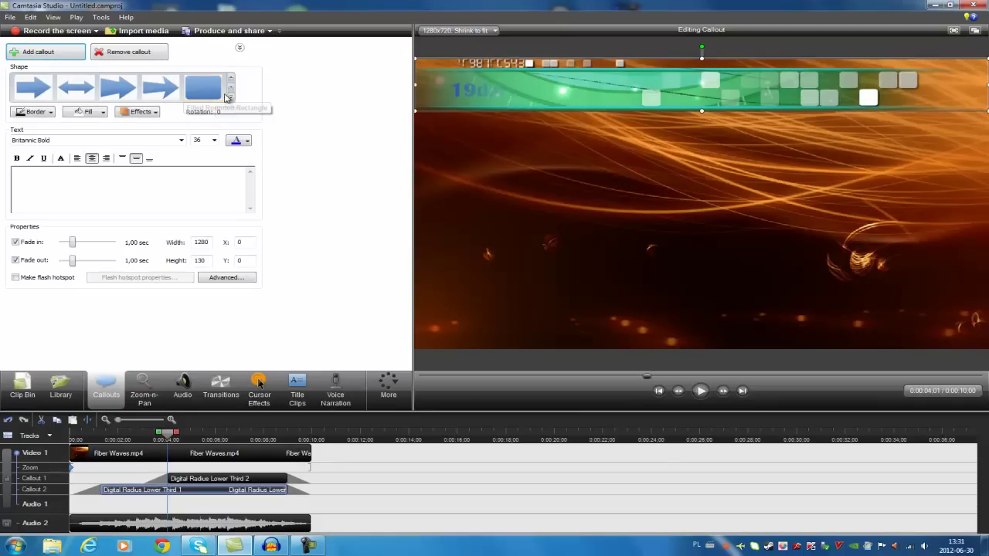
pyautogui.click(230, 95)
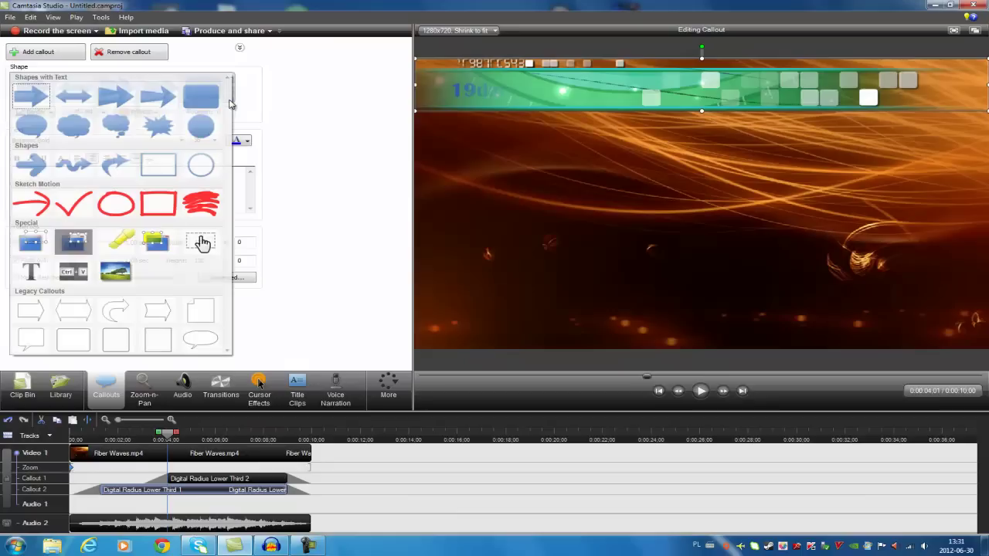
pyautogui.click(128, 276)
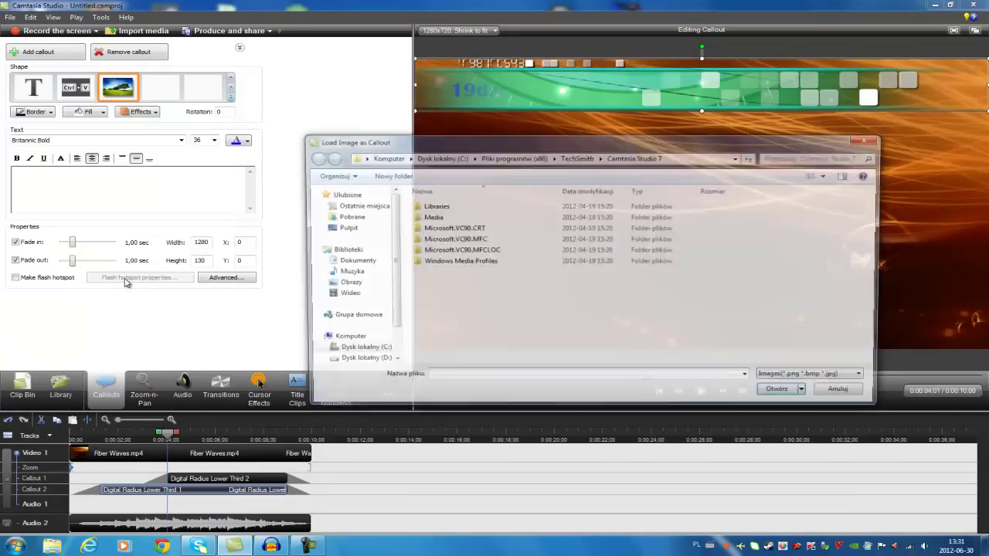
pyautogui.click(324, 231)
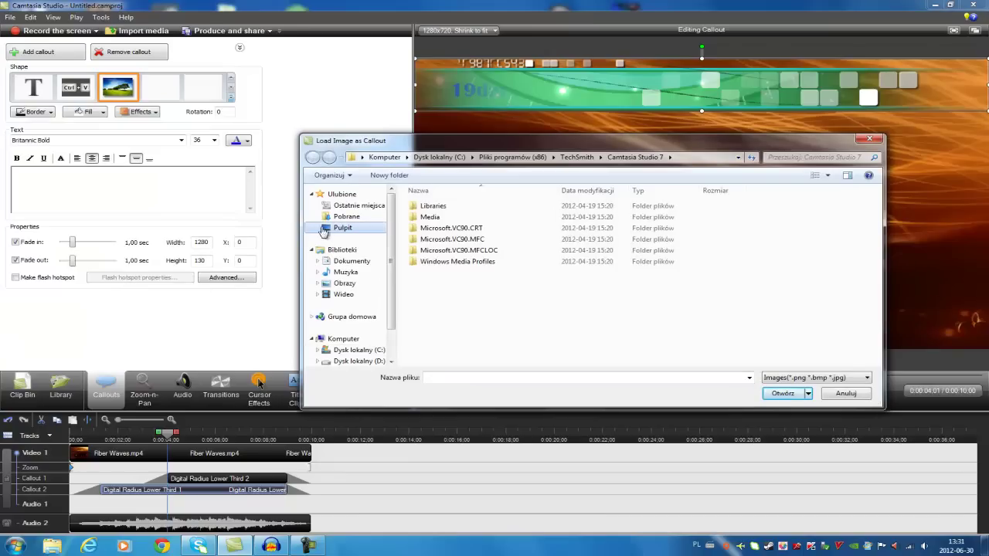
pyautogui.click(765, 292)
pyautogui.click(787, 393)
# Resize the Team Fortress 2 logo to about 324 x 324 and move it to X 968, Y 0
pyautogui.moveTo(492, 122); pyautogui.dragTo(730, 241)
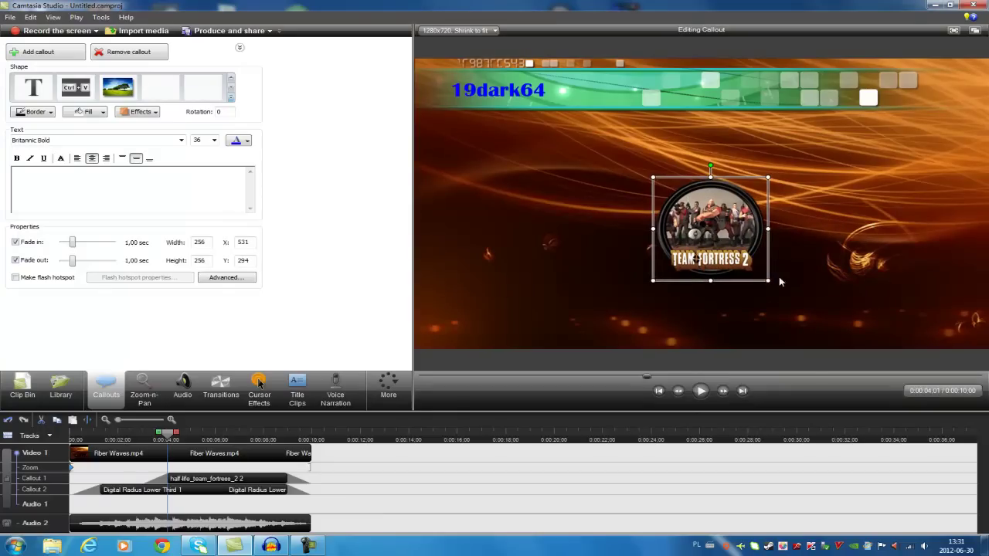
pyautogui.moveTo(781, 281); pyautogui.dragTo(842, 310)
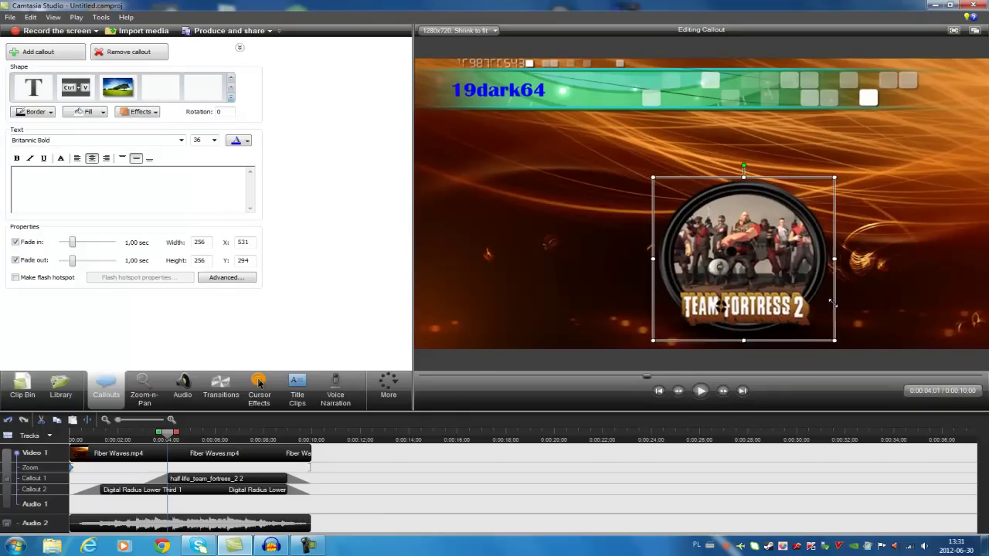
pyautogui.moveTo(668, 199); pyautogui.dragTo(817, 212)
pyautogui.moveTo(889, 272); pyautogui.dragTo(913, 275)
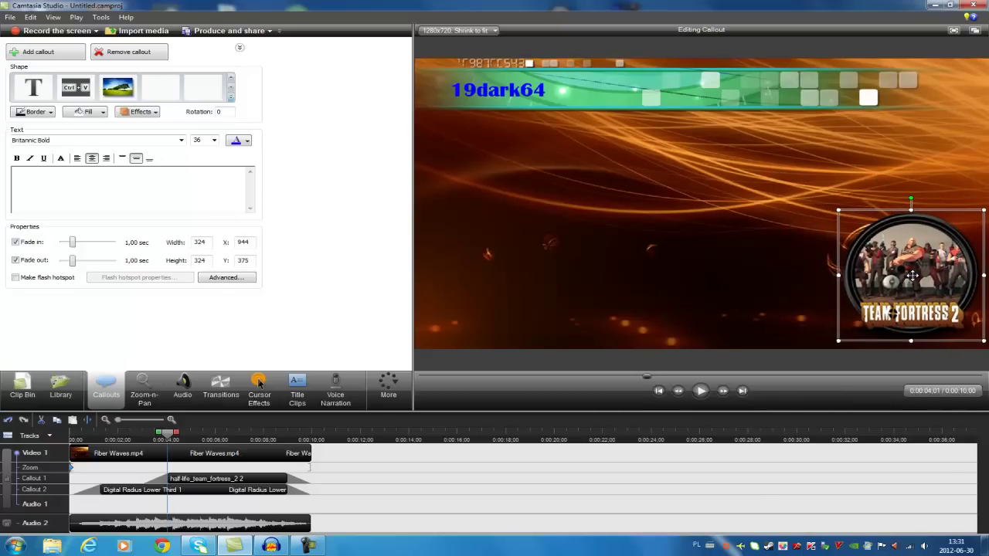
pyautogui.moveTo(912, 276); pyautogui.dragTo(922, 120)
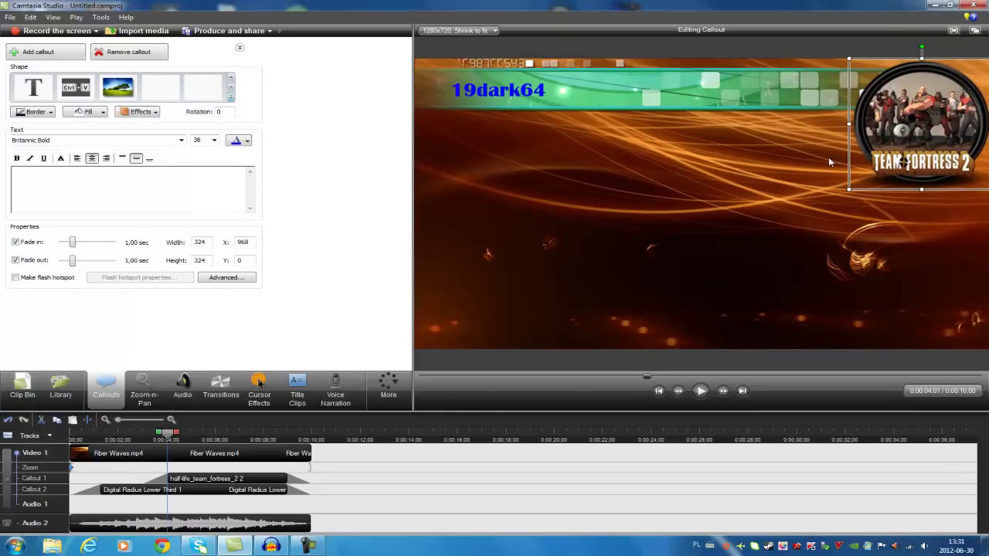
# Extend the logo callout's start back to 0:00:01;21 on the timeline and, following a playback check, raise the logo to Y -18
pyautogui.moveTo(167, 480); pyautogui.dragTo(115, 497)
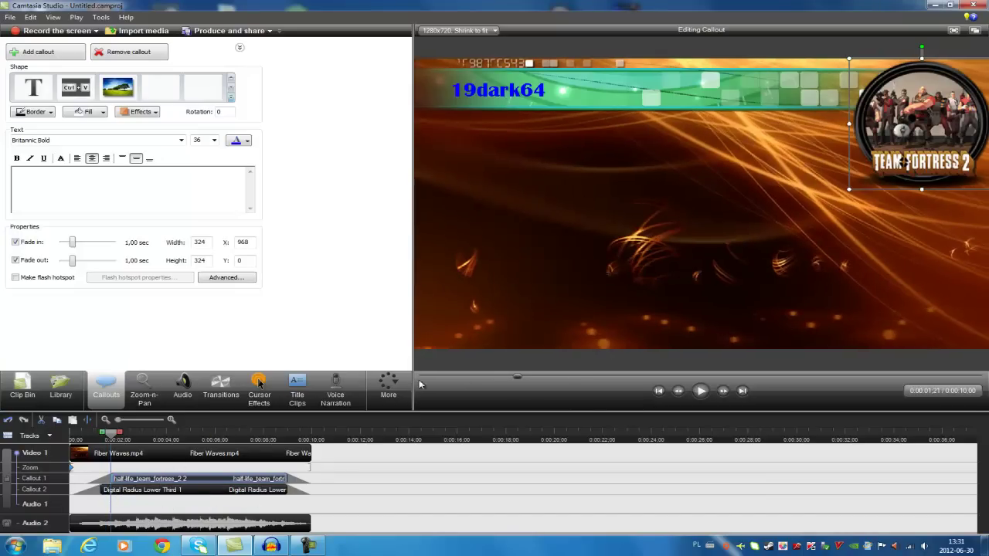
pyautogui.moveTo(516, 379); pyautogui.dragTo(421, 381)
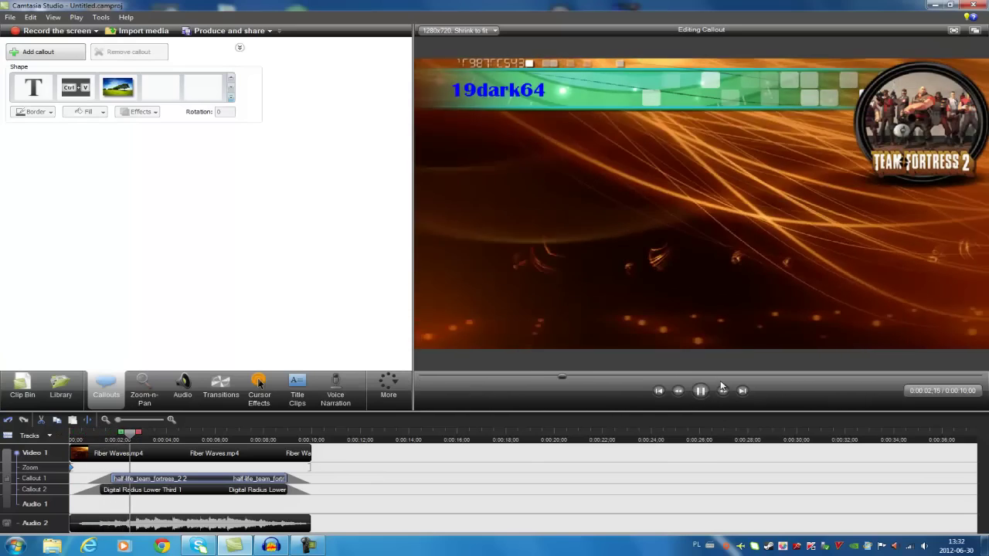
pyautogui.click(700, 391)
pyautogui.click(948, 126)
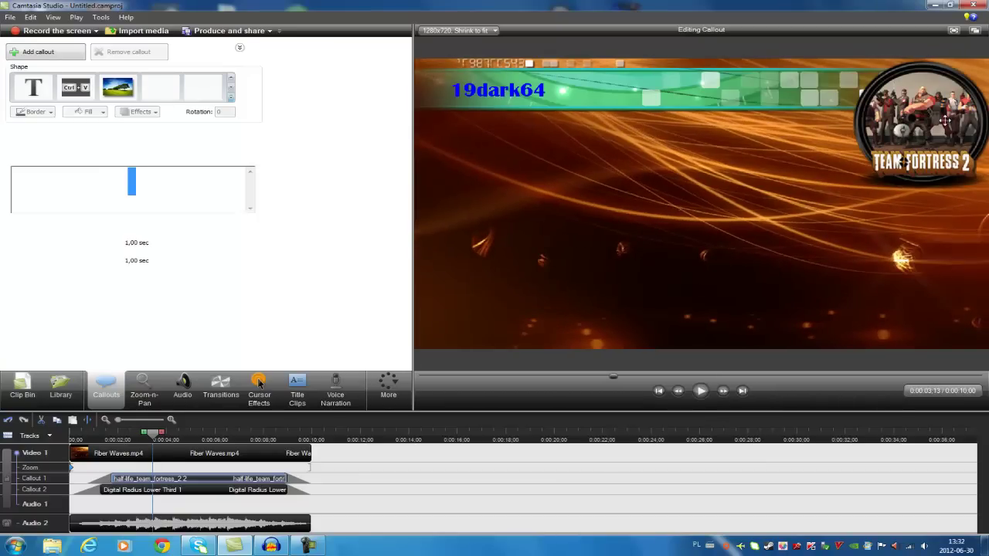
pyautogui.moveTo(927, 124); pyautogui.dragTo(927, 116)
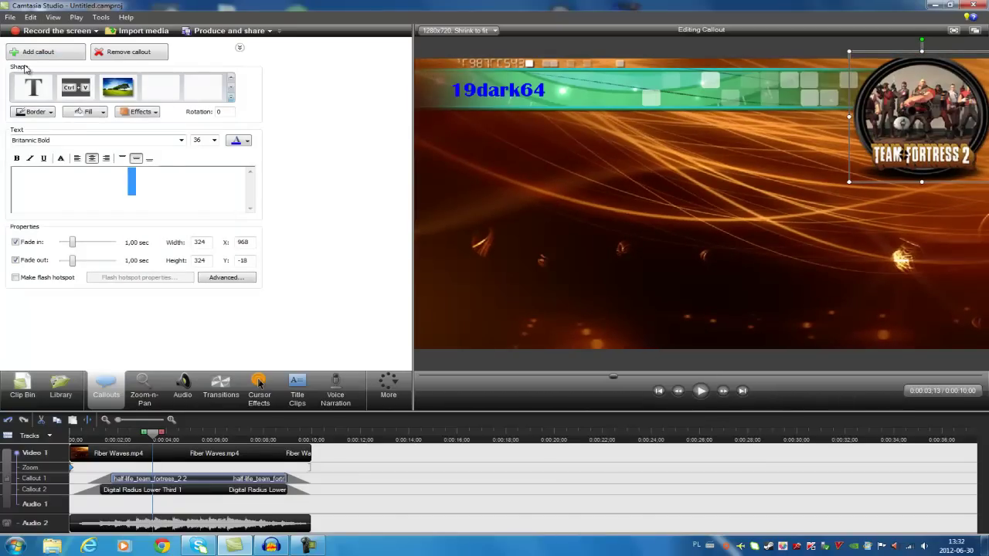
# Add a plain Text callout at about 3 seconds reading "Zapraszam do Oglądania"
pyautogui.hotkey('ctrl', 'v')
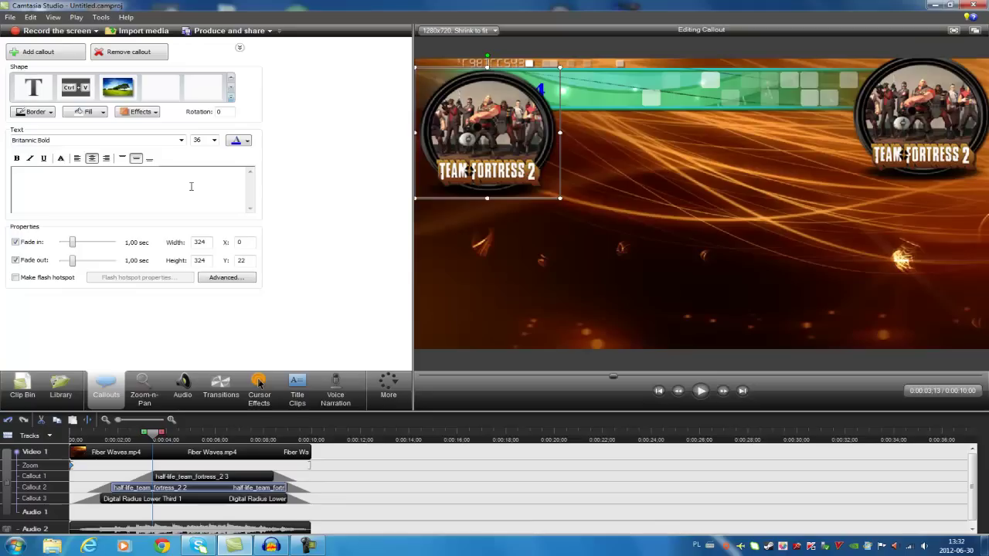
pyautogui.click(114, 189)
pyautogui.write('19dark64')
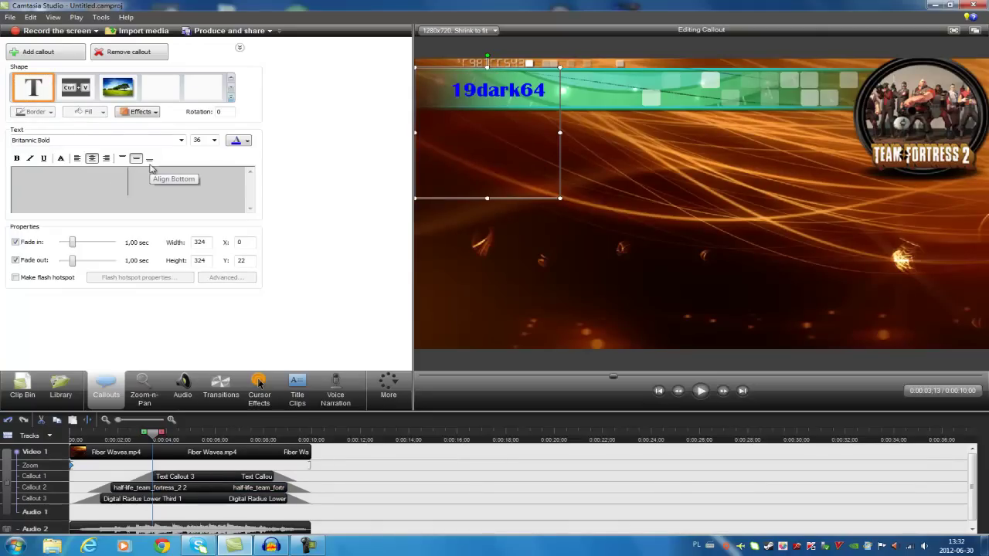
pyautogui.write('Zaprasza')
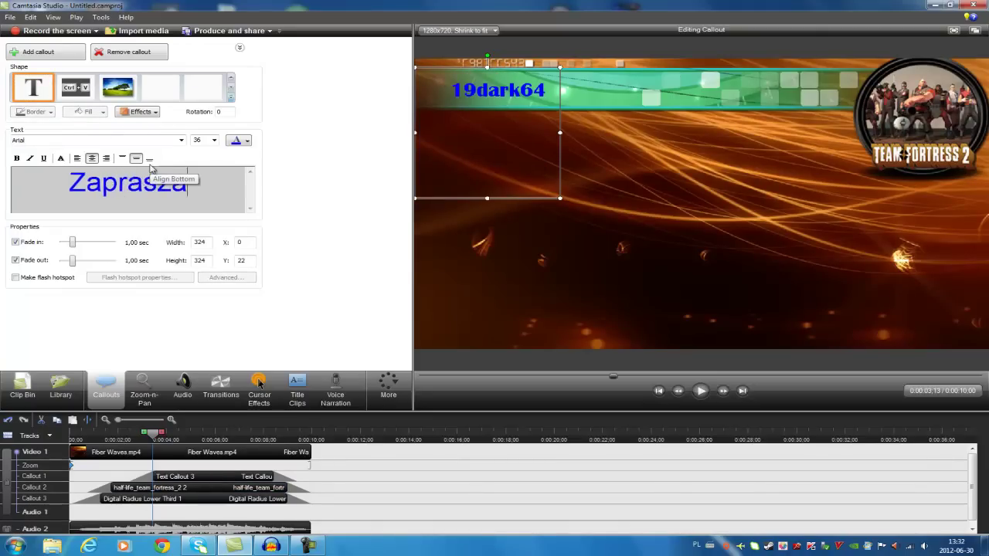
pyautogui.write('m do Oglądania')
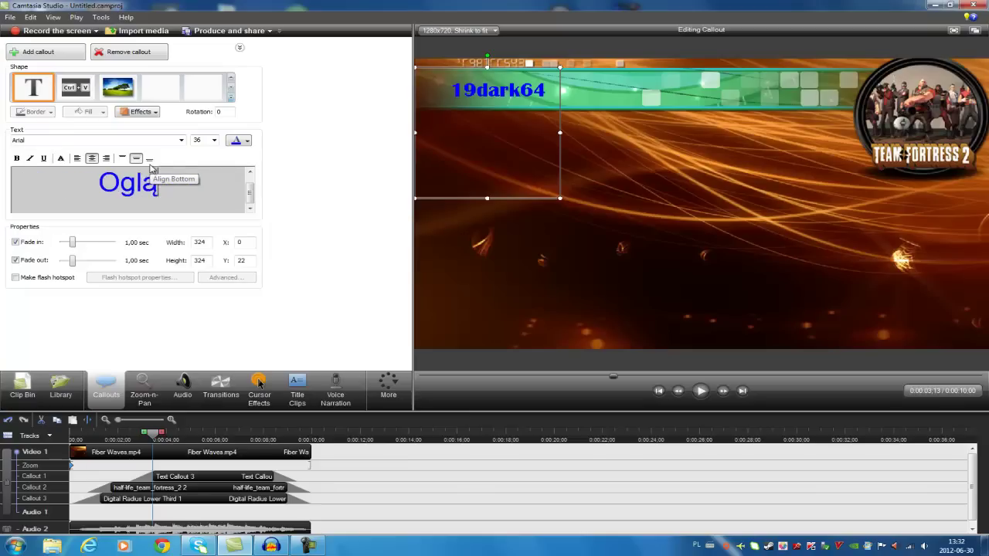
# Enlarge the text callout to about 682 x 237 and place it below the title banner at X 106, Y 140
pyautogui.moveTo(545, 187); pyautogui.dragTo(638, 243)
pyautogui.moveTo(732, 243); pyautogui.dragTo(814, 222)
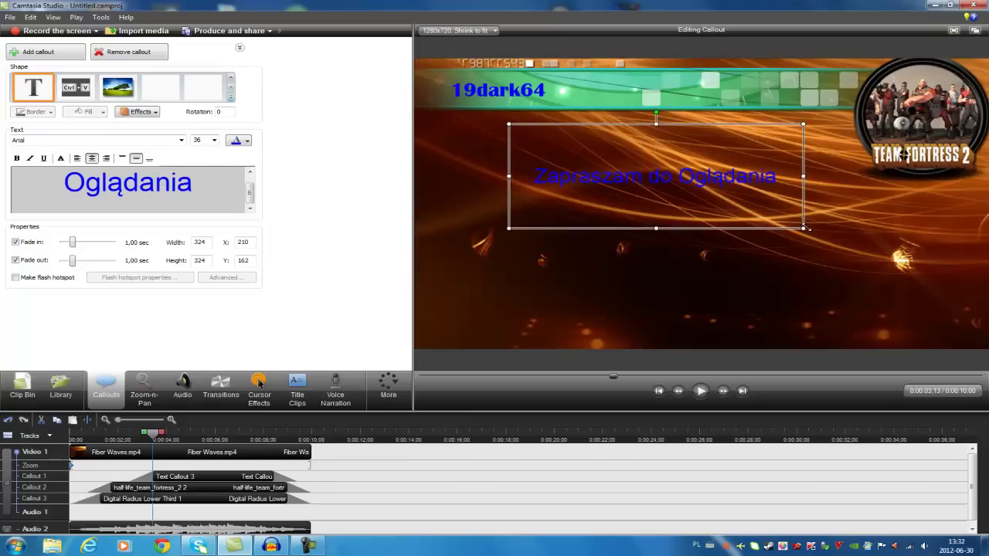
pyautogui.moveTo(671, 166); pyautogui.dragTo(626, 159)
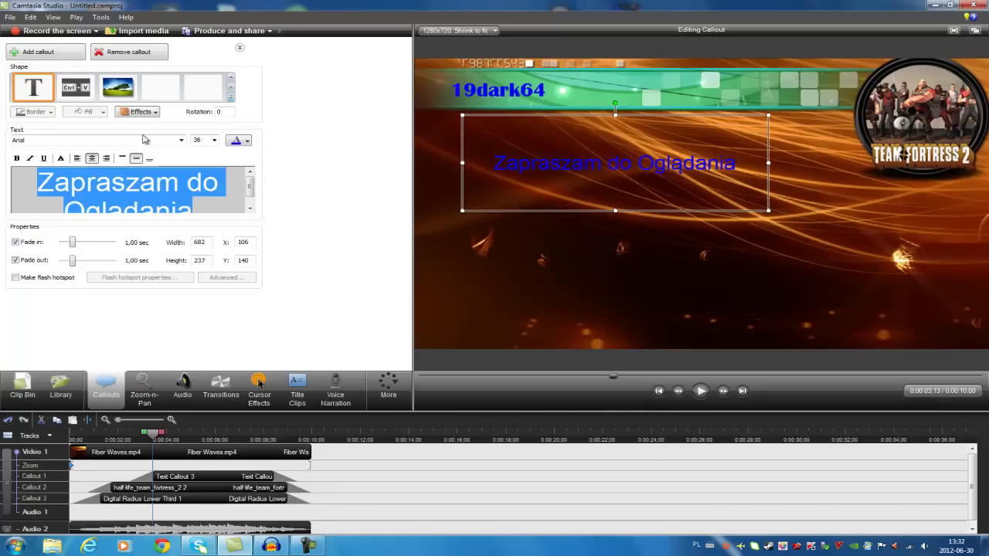
# Try purple, red and blue as the colour of the "Zapraszam do Oglądania" text
pyautogui.click(247, 141)
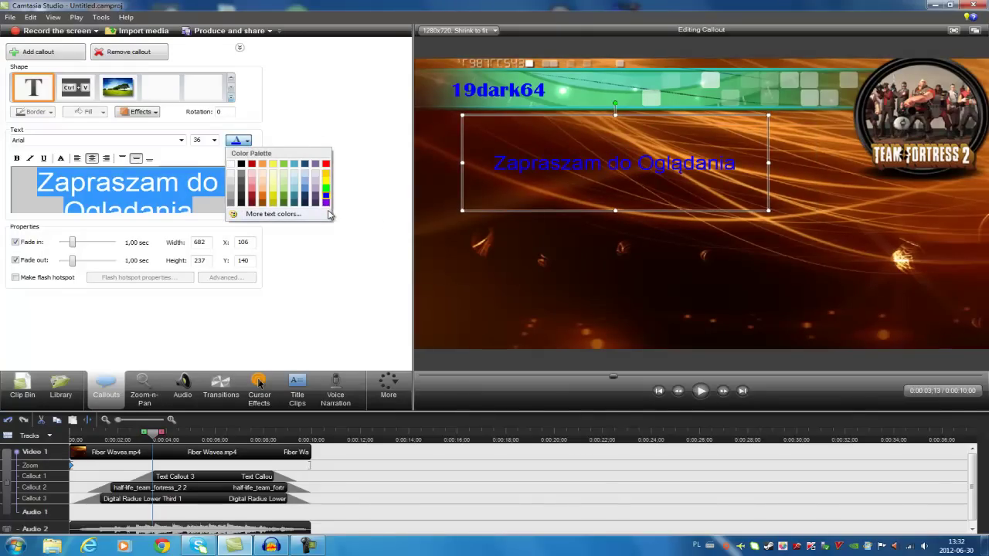
pyautogui.click(326, 206)
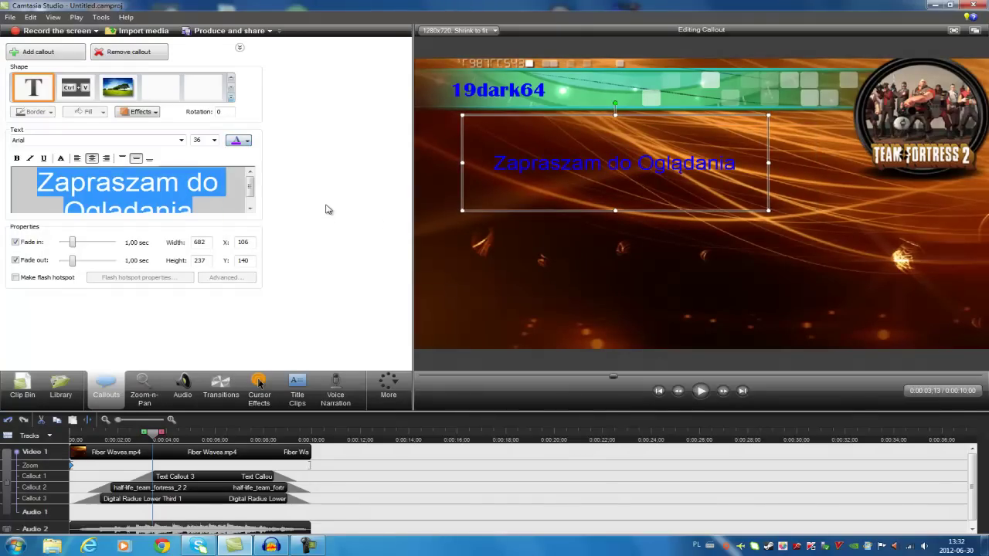
pyautogui.click(247, 141)
pyautogui.click(325, 169)
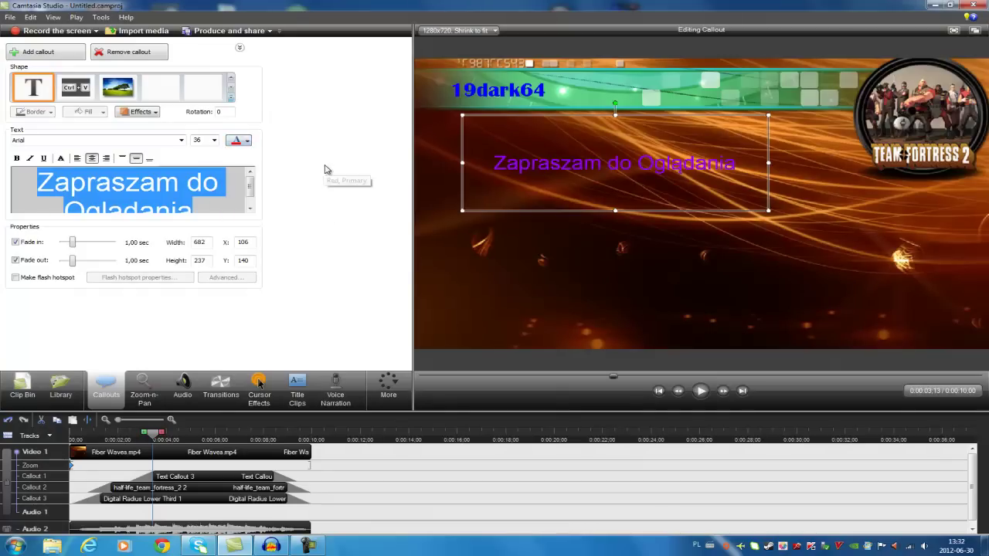
pyautogui.click(247, 143)
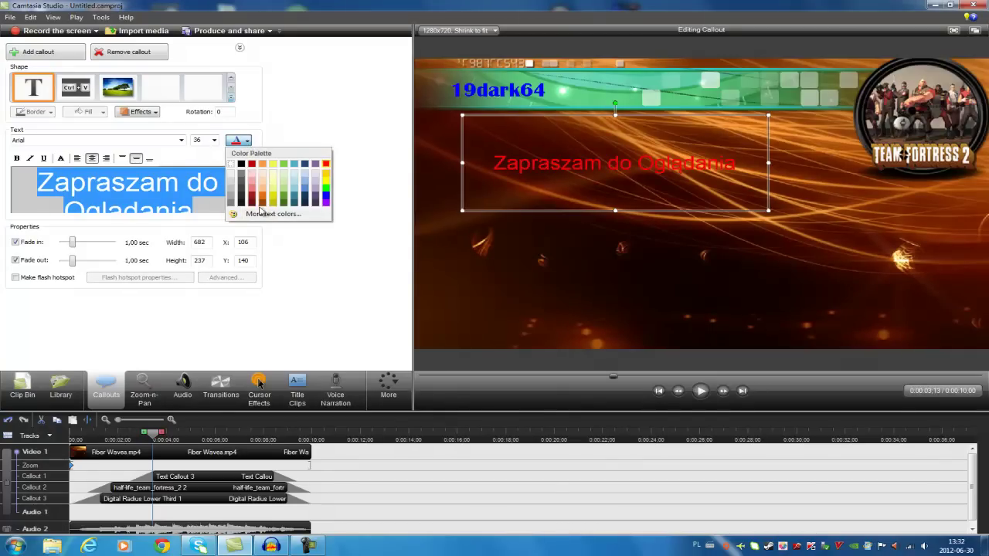
pyautogui.click(326, 196)
# Colour the "Zapraszam do Oglądania" text Green, Darker 50% and set its font to Gill Sans Ultra Bold
pyautogui.click(247, 141)
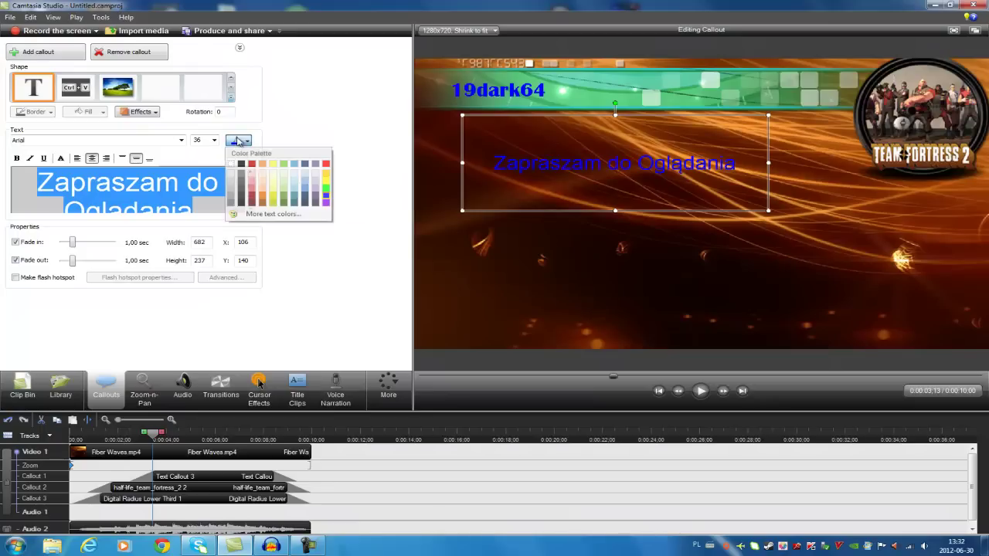
pyautogui.click(285, 203)
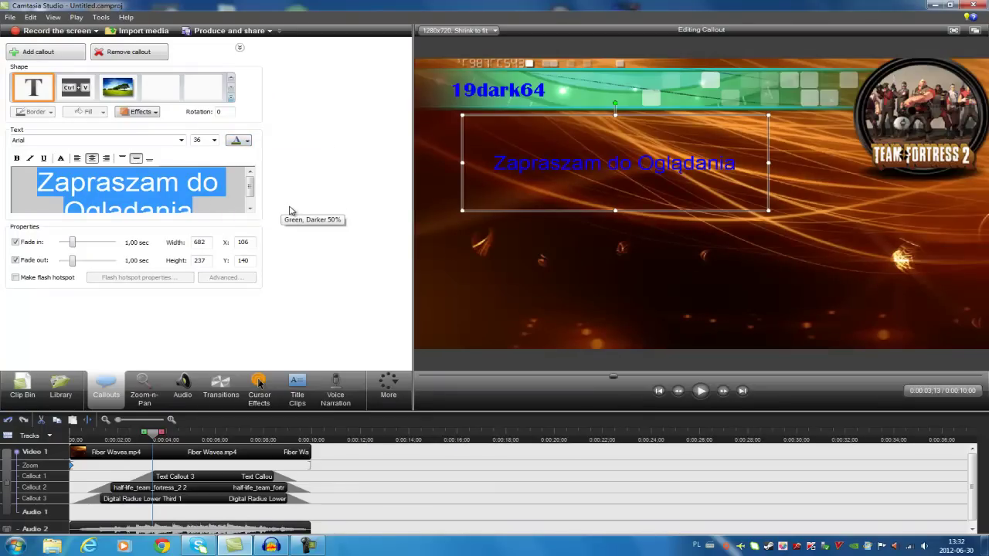
pyautogui.click(180, 140)
pyautogui.scroll(-8, 182, 184)
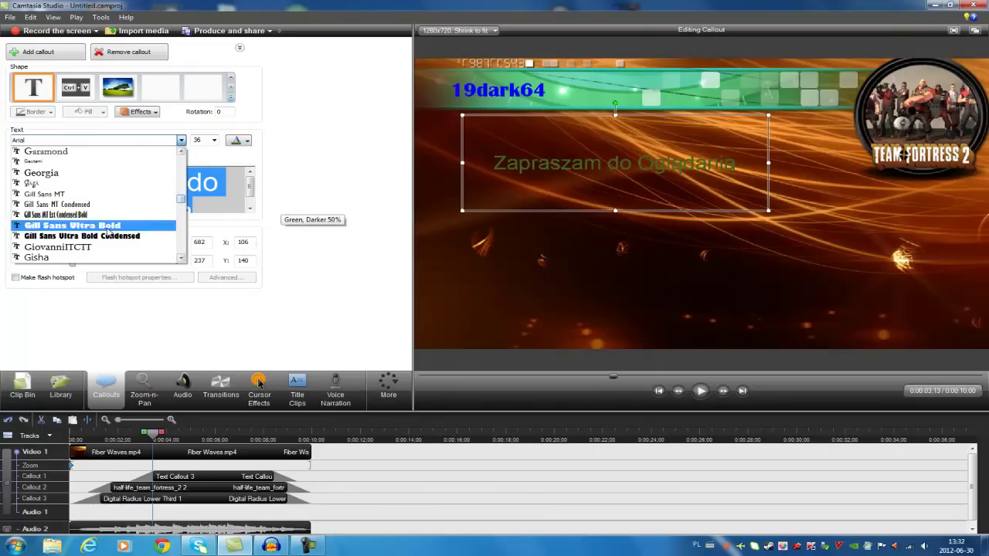
pyautogui.click(72, 225)
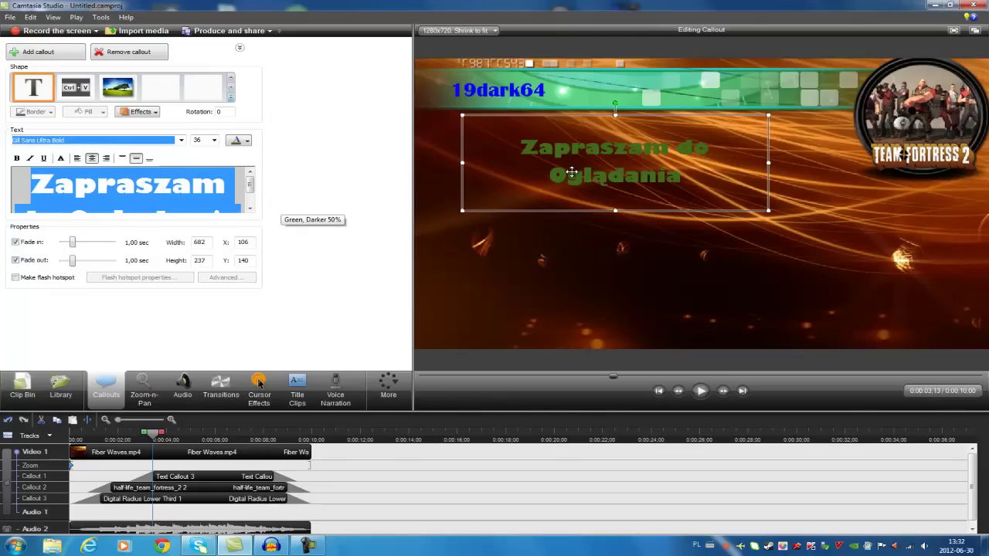
# Resize the "Zapraszam do Oglądania" callout to about 800 x 228, fitting its text on one line, and move it toward the frame's centre
pyautogui.moveTo(768, 210); pyautogui.dragTo(823, 179)
pyautogui.moveTo(607, 170); pyautogui.dragTo(705, 199)
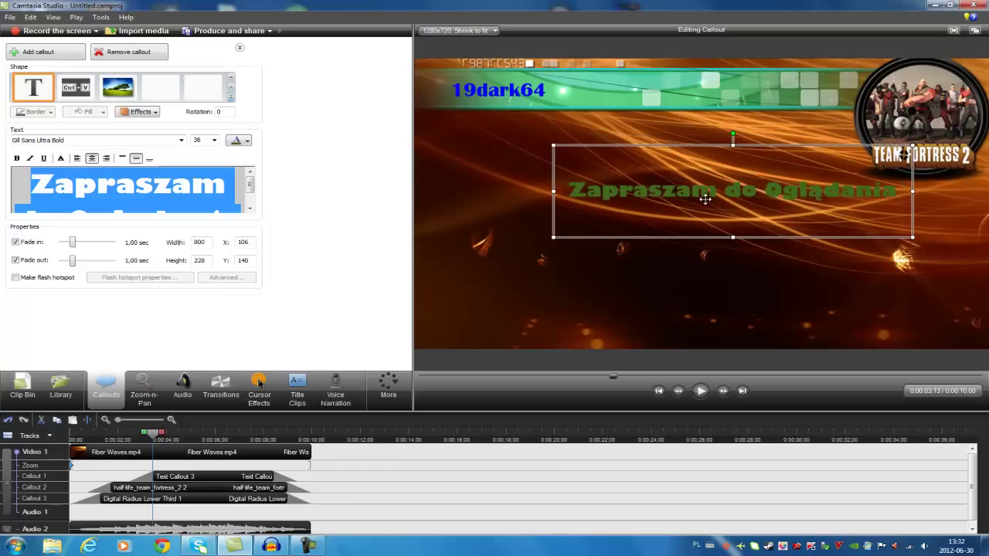
pyautogui.click(582, 291)
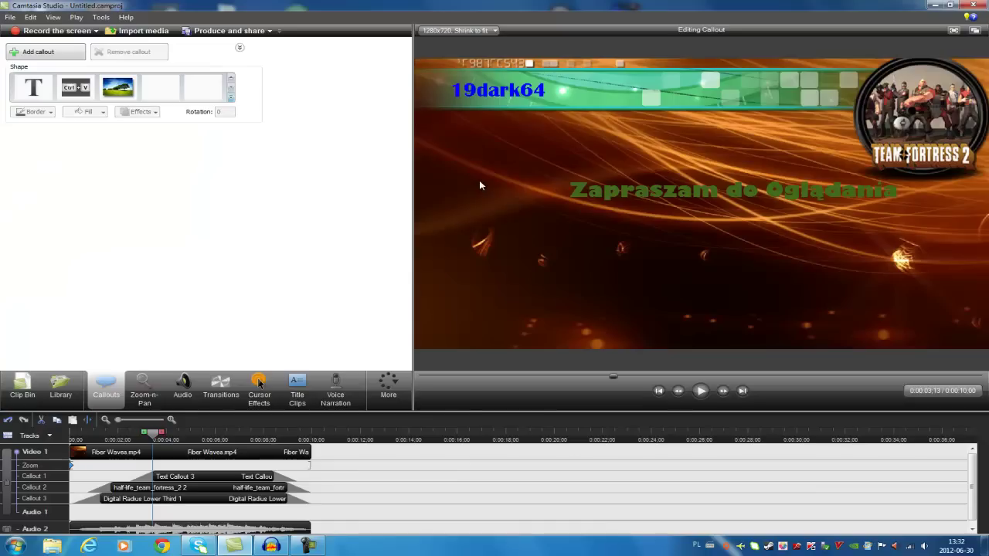
pyautogui.click(20, 385)
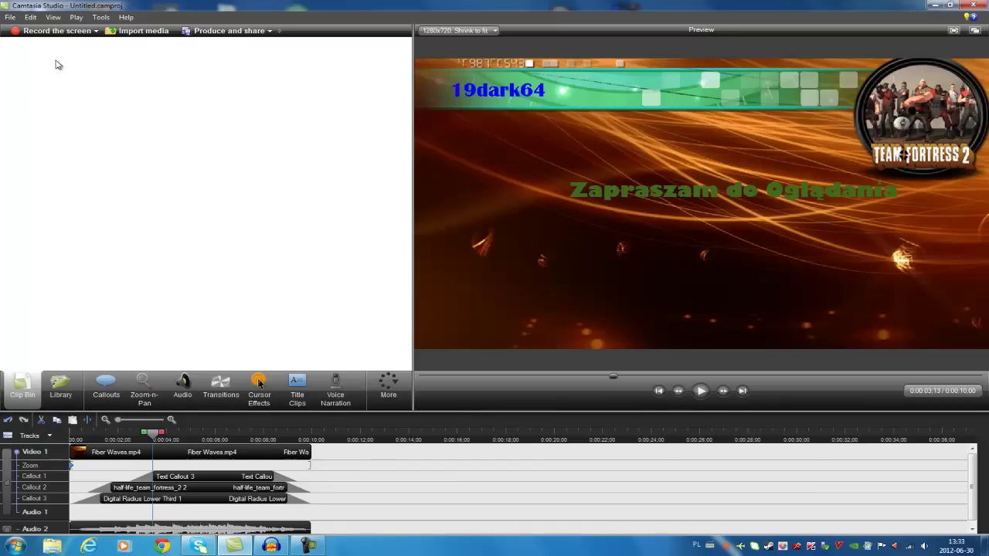
pyautogui.click(107, 388)
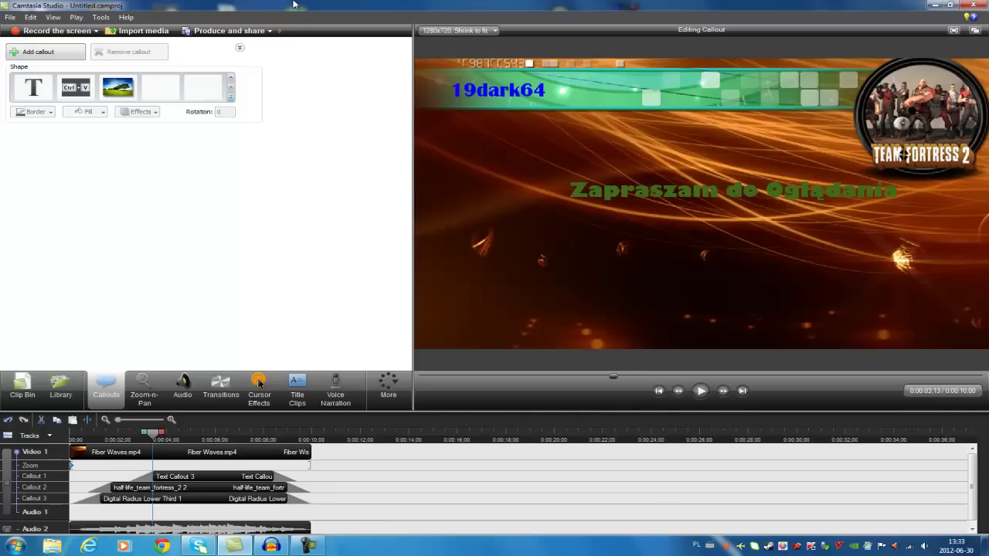
pyautogui.click(26, 377)
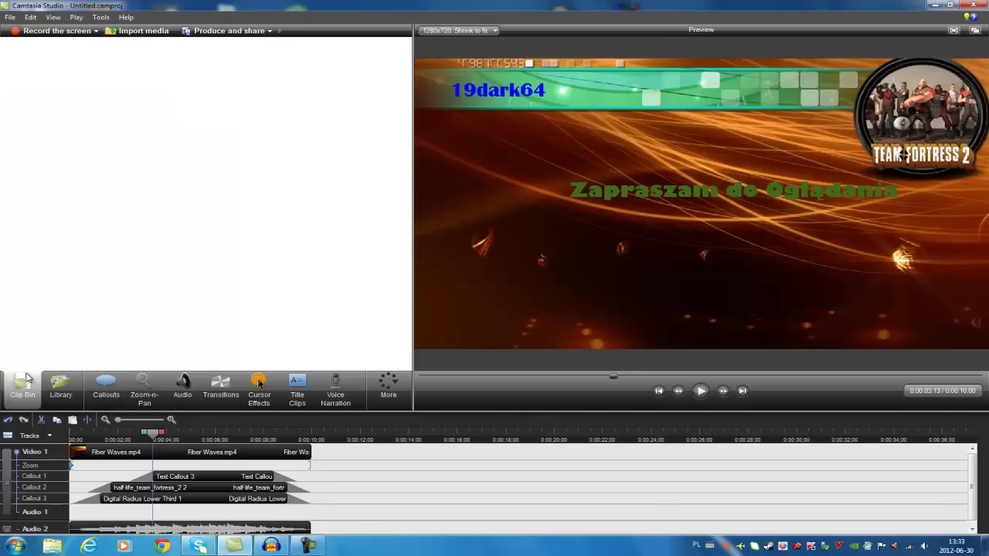
pyautogui.click(9, 17)
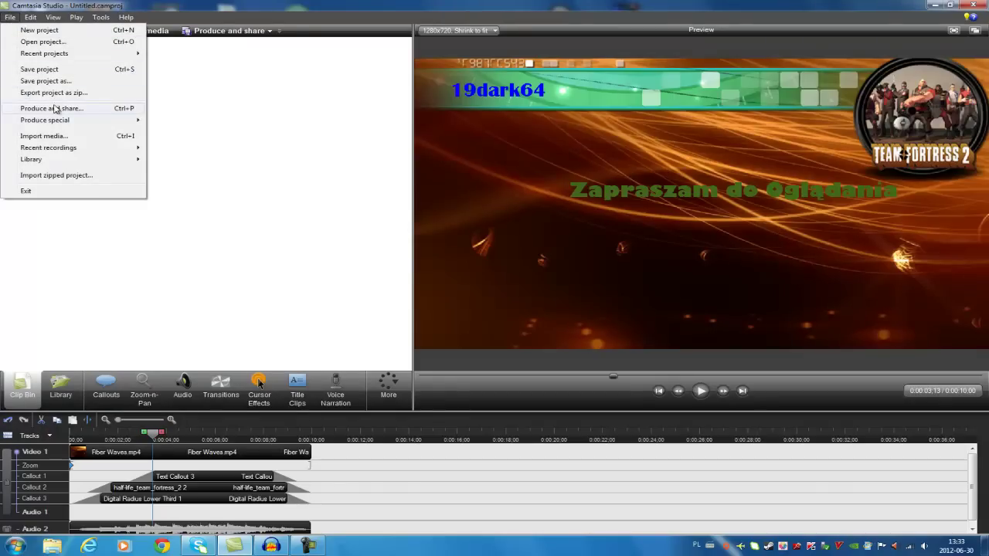
pyautogui.doubleClick(218, 11)
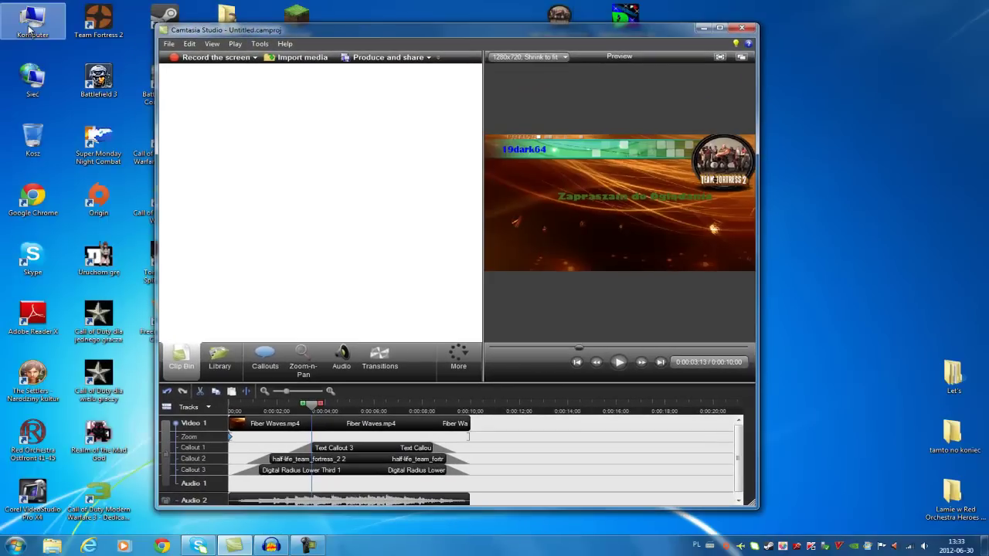
pyautogui.doubleClick(31, 23)
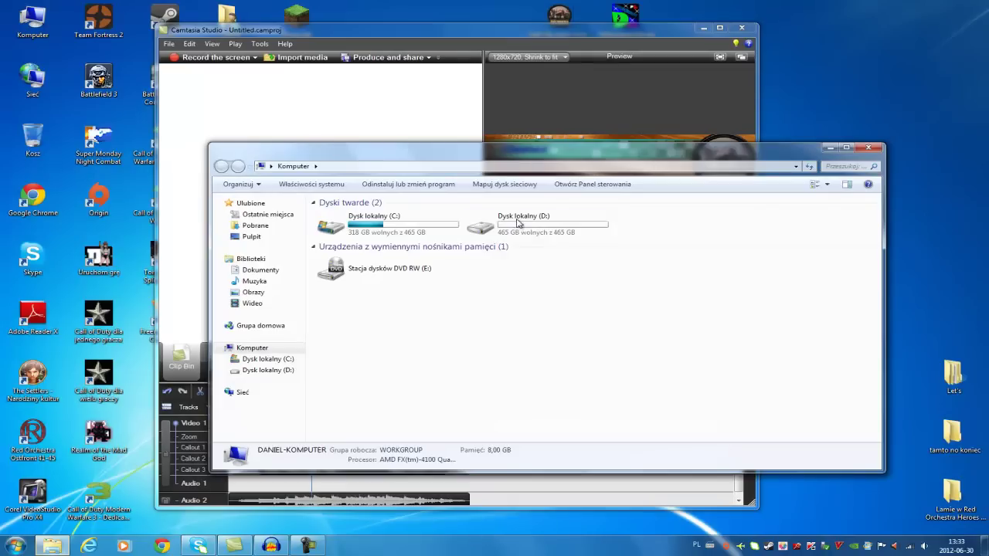
pyautogui.click(870, 147)
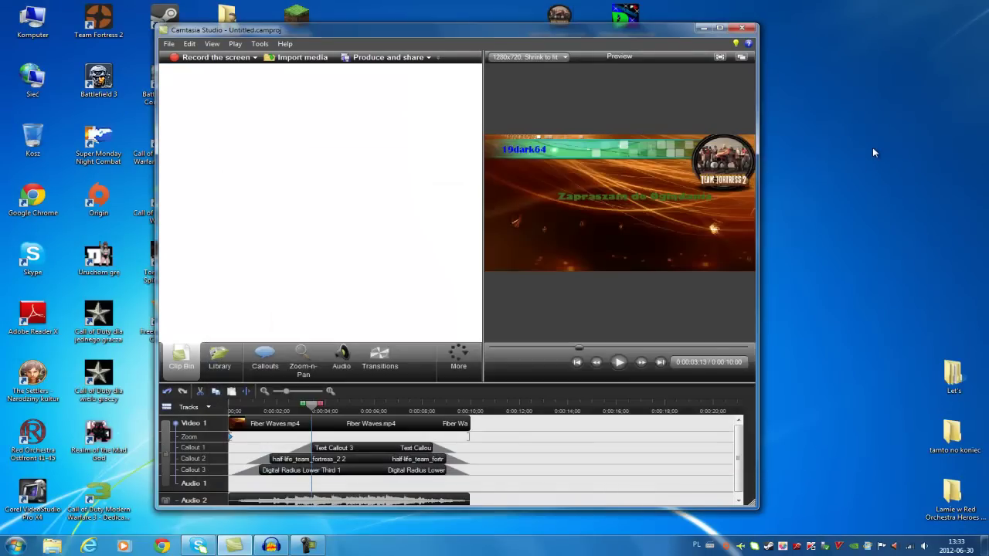
pyautogui.doubleClick(545, 36)
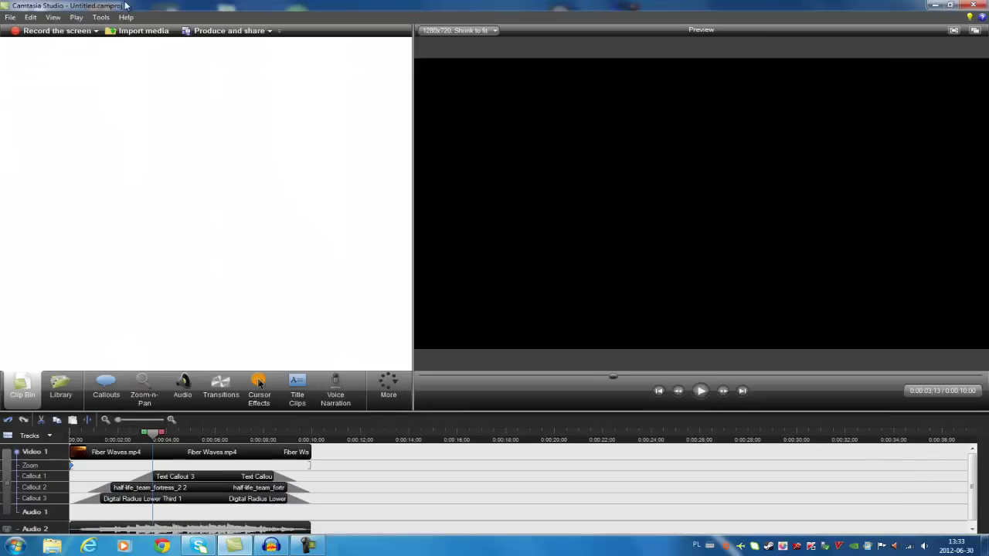